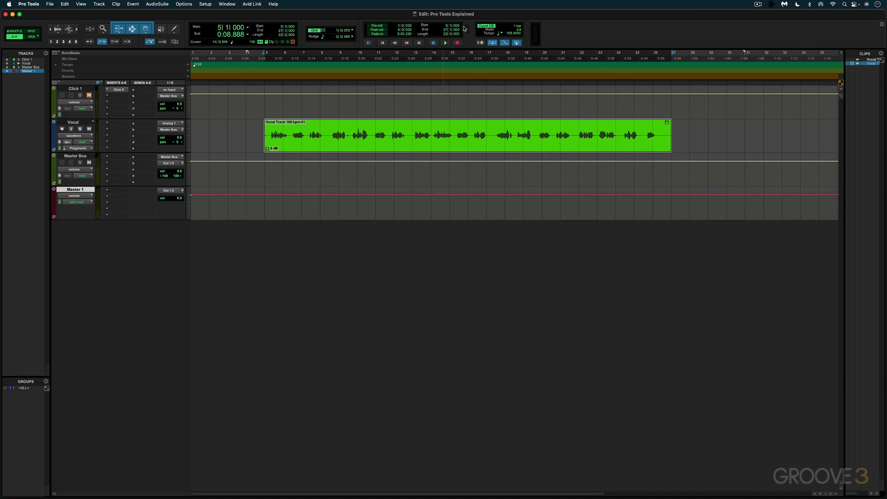
# - Open the floating Transport window from the Window menu and toggle it with Cmd+1
pyautogui.rightClick(556, 29)
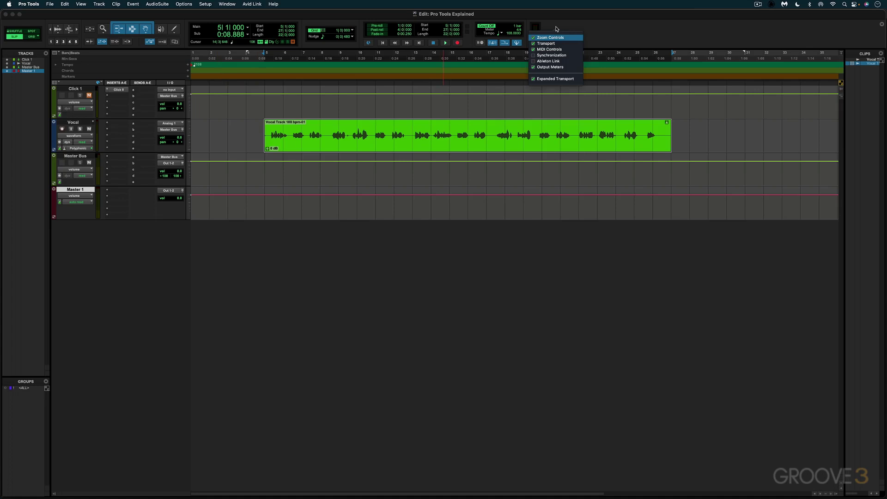
pyautogui.click(620, 32)
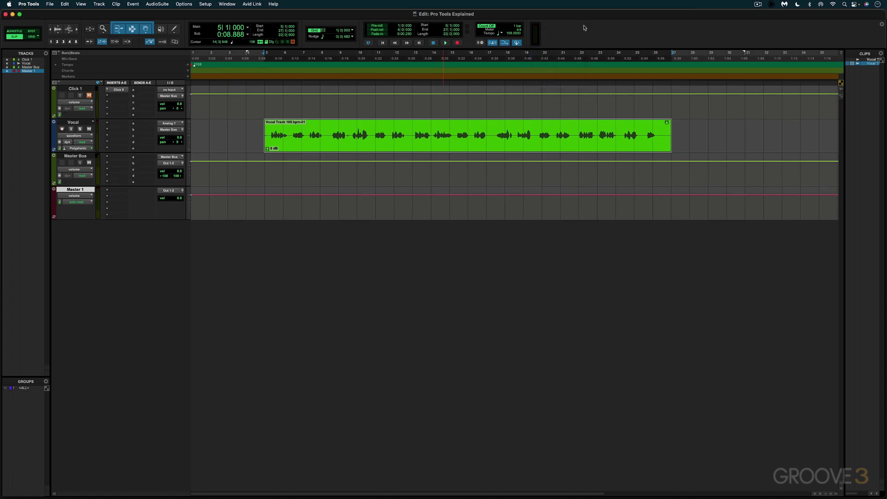
pyautogui.click(227, 5)
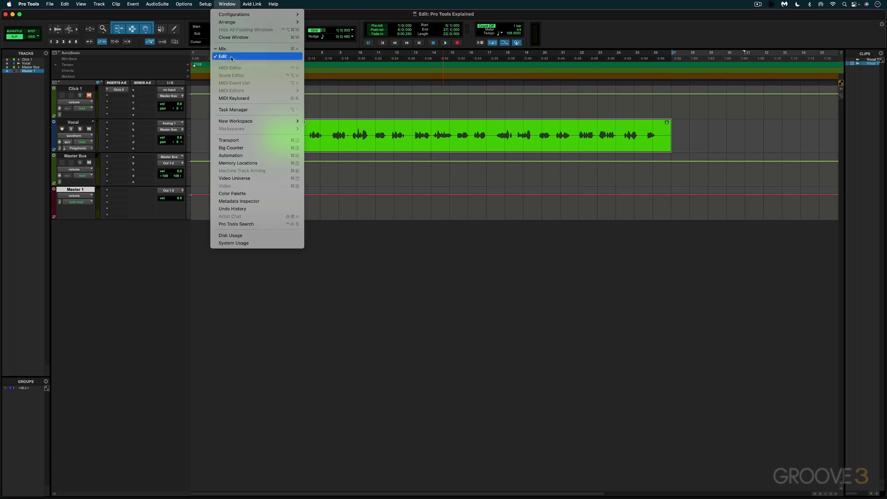
pyautogui.click(236, 141)
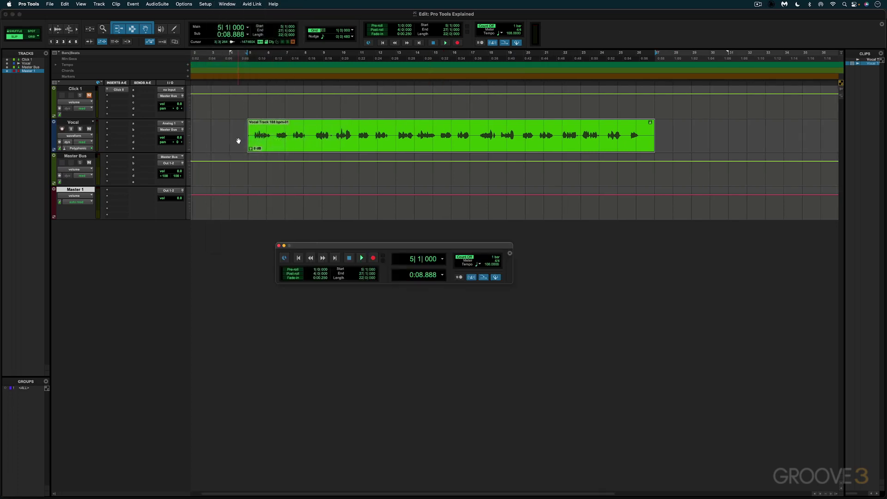
pyautogui.press('super+1')
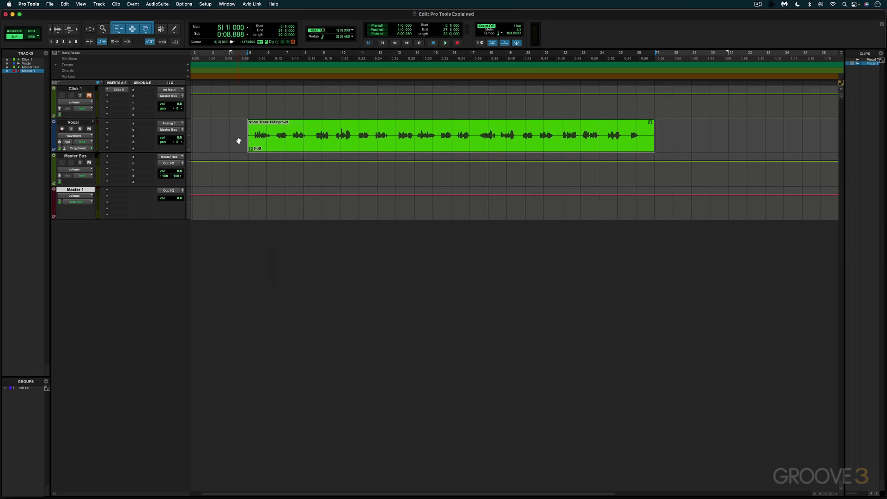
pyautogui.press('super+1')
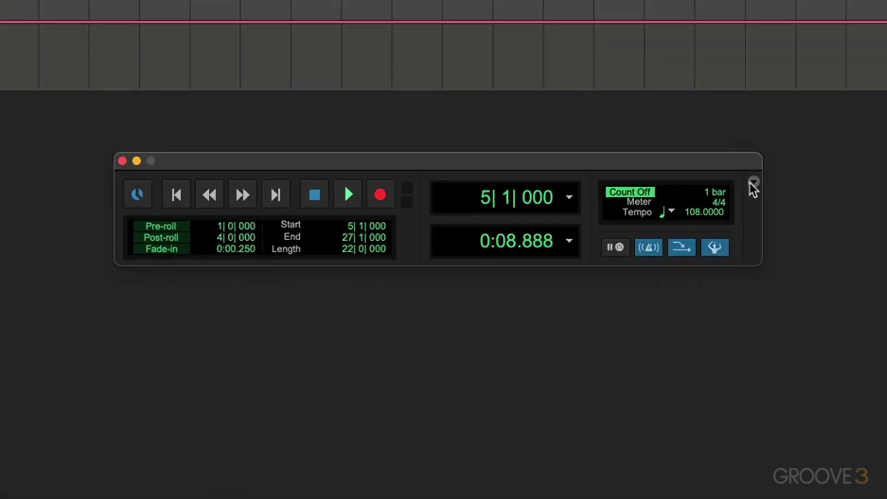
# - Review the Transport's display options, then toggle Online sync mode on and off
pyautogui.click(510, 253)
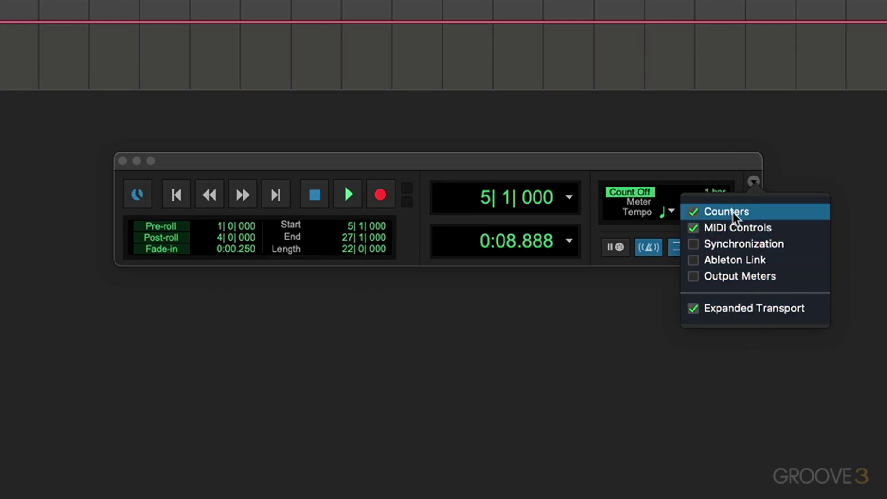
pyautogui.click(881, 140)
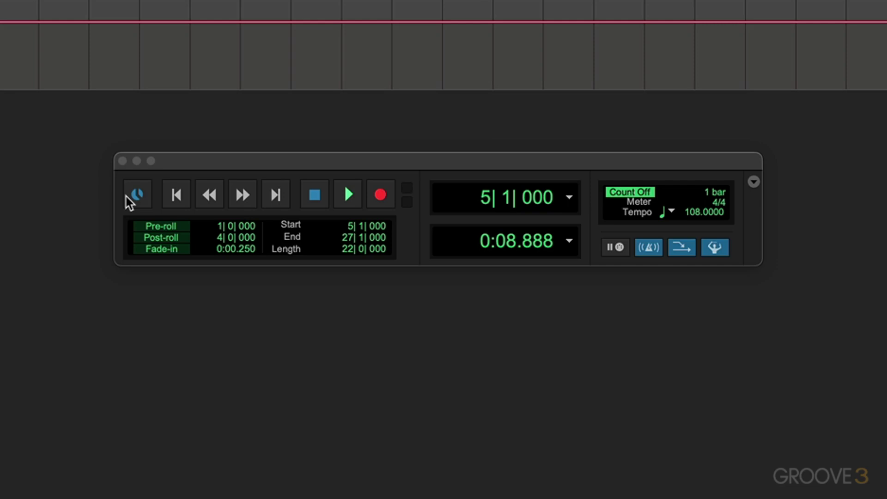
pyautogui.click(636, 197)
pyautogui.click(134, 194)
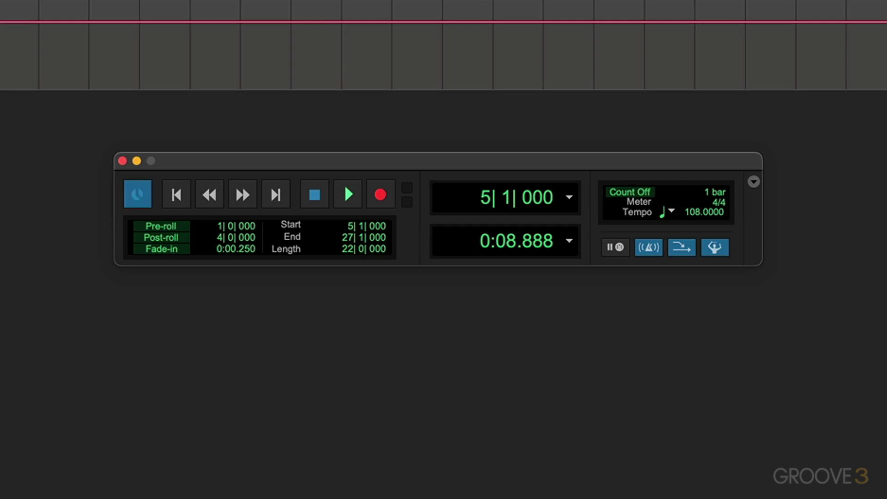
pyautogui.click(133, 193)
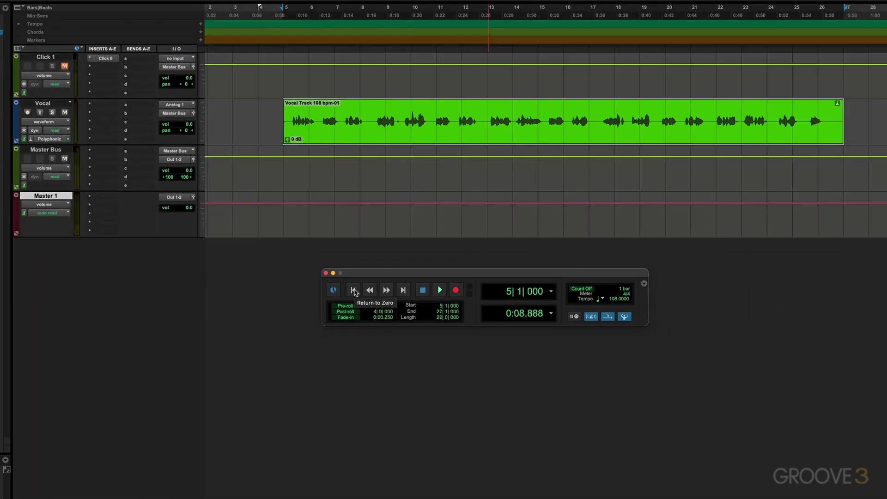
# - Deselect the vocal clip and return the insertion point to the session start
pyautogui.click(274, 110)
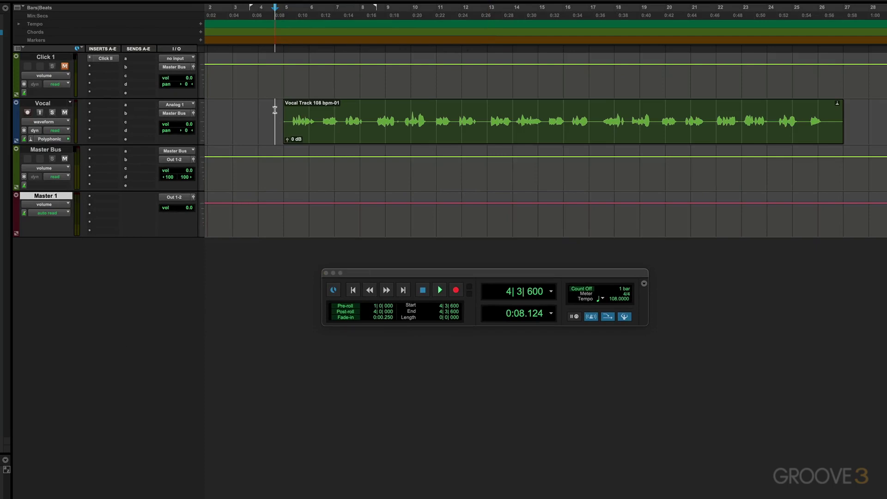
pyautogui.hscroll(-1, 272, 111)
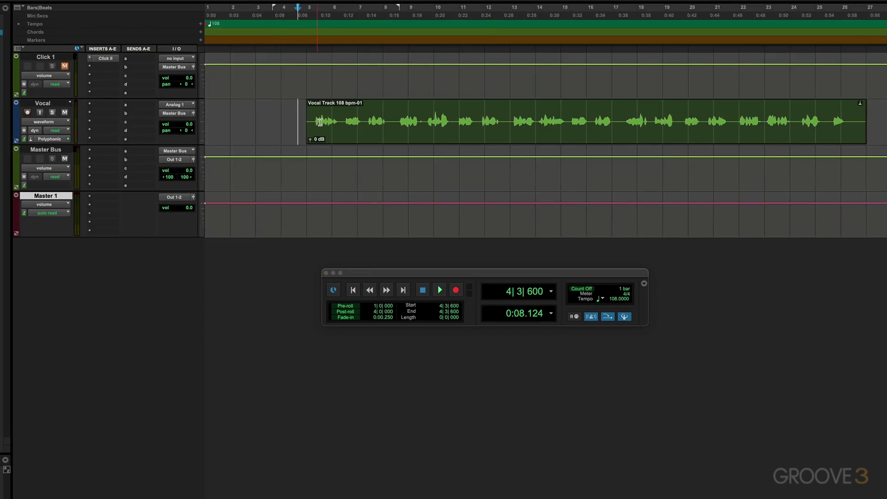
pyautogui.click(353, 290)
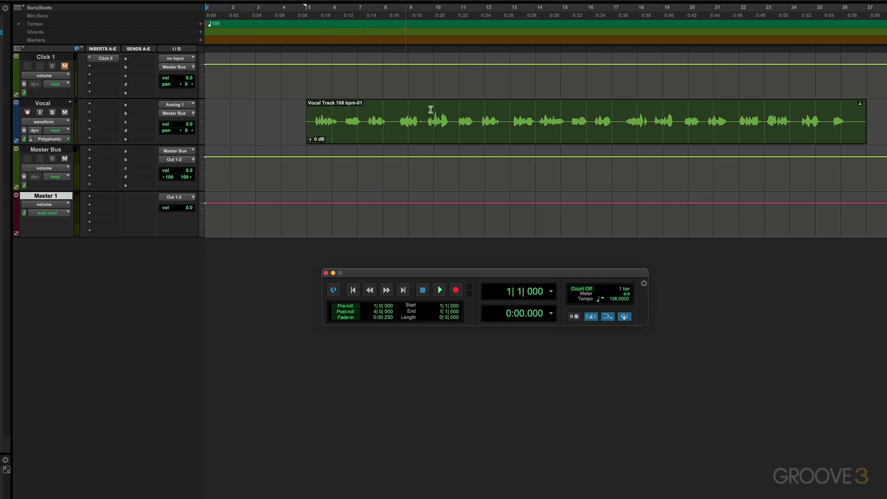
pyautogui.click(467, 90)
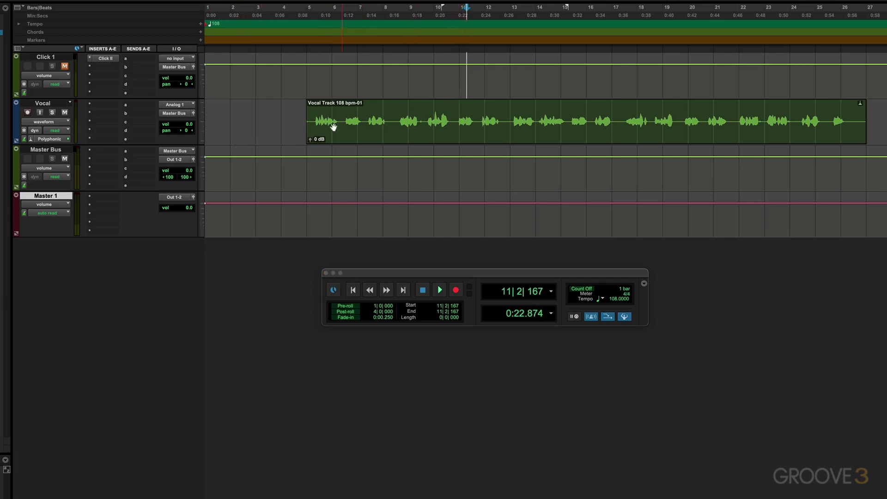
pyautogui.press('Return')
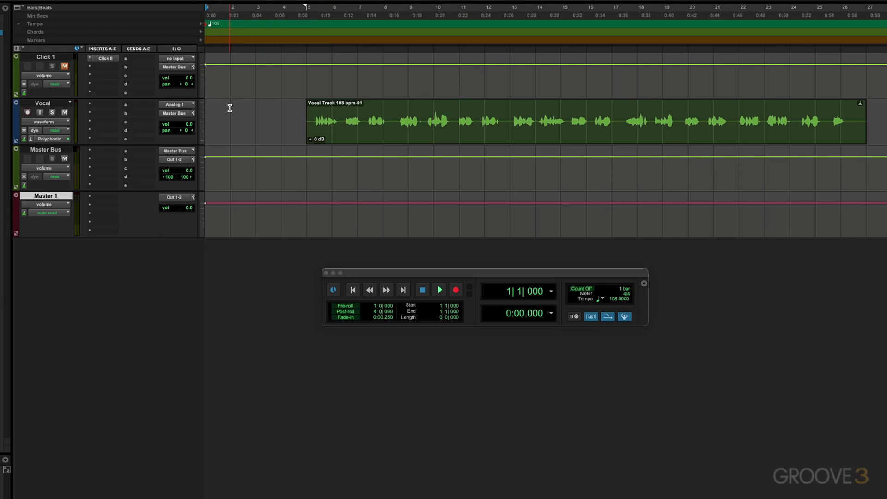
# - Set the playback start to 9|3|191 in the vocal and play and stop it twice
pyautogui.click(421, 112)
pyautogui.press('space')
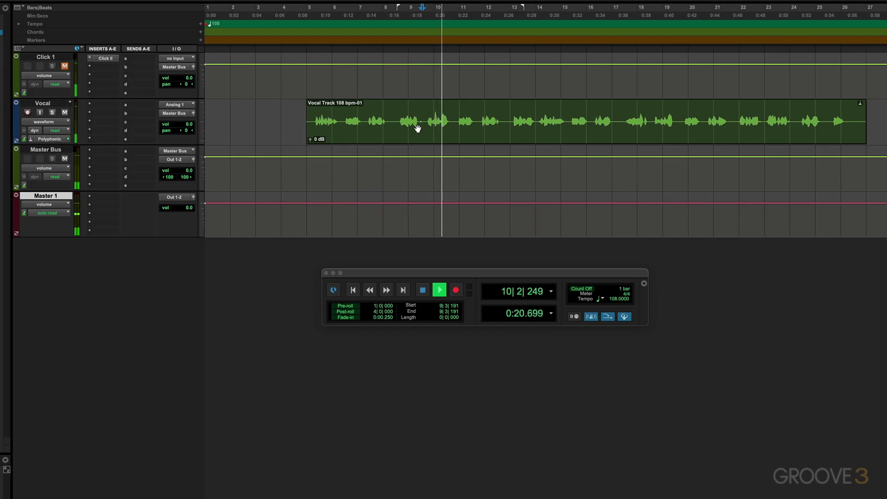
pyautogui.press('space')
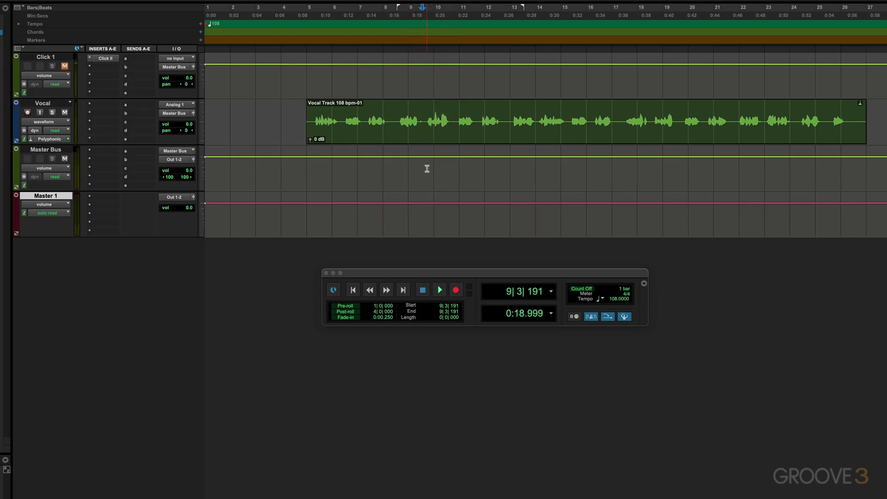
pyautogui.press('space')
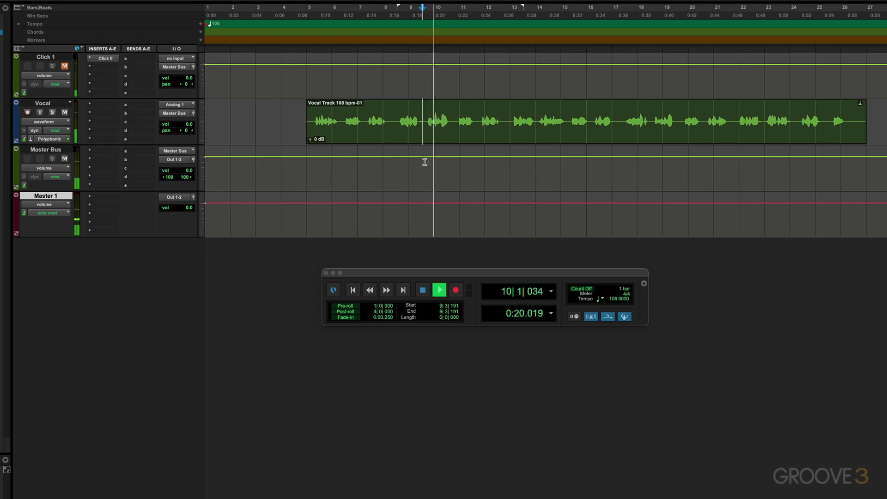
pyautogui.press('space')
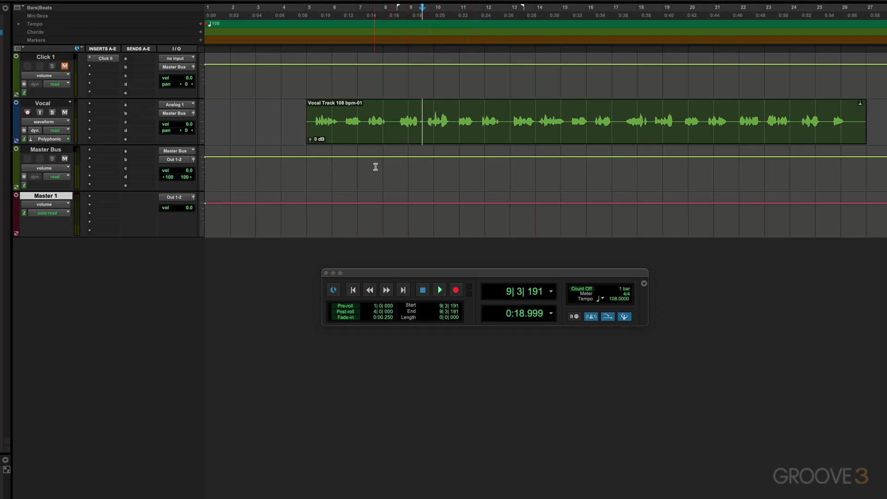
# - Play from 9|3|191, stop at 10|4|666, then resume and stop at 12|3|431
pyautogui.press('space')
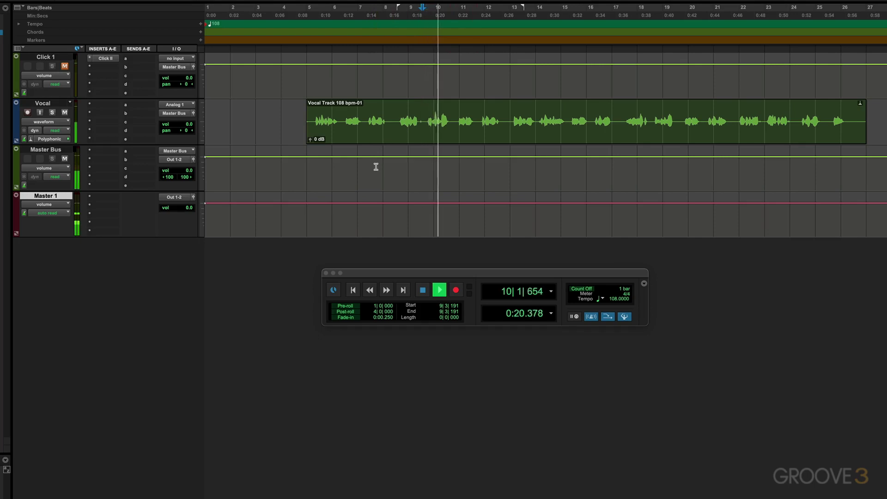
pyautogui.press('space')
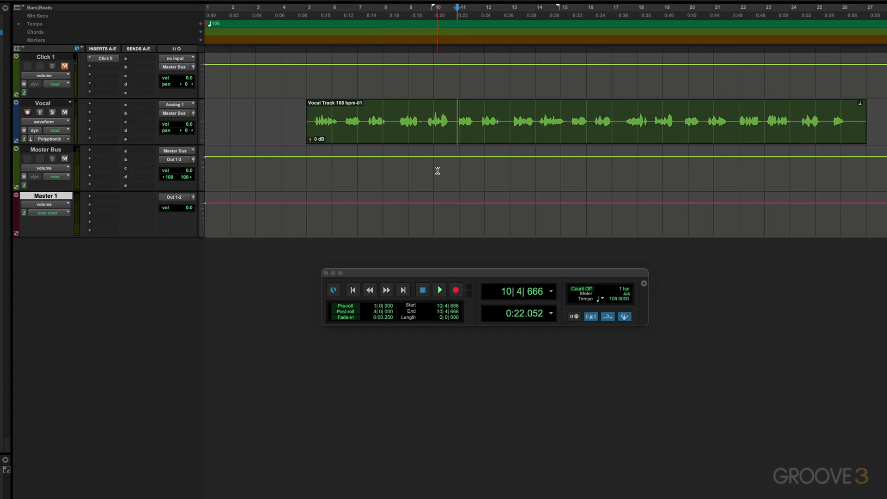
pyautogui.press('space')
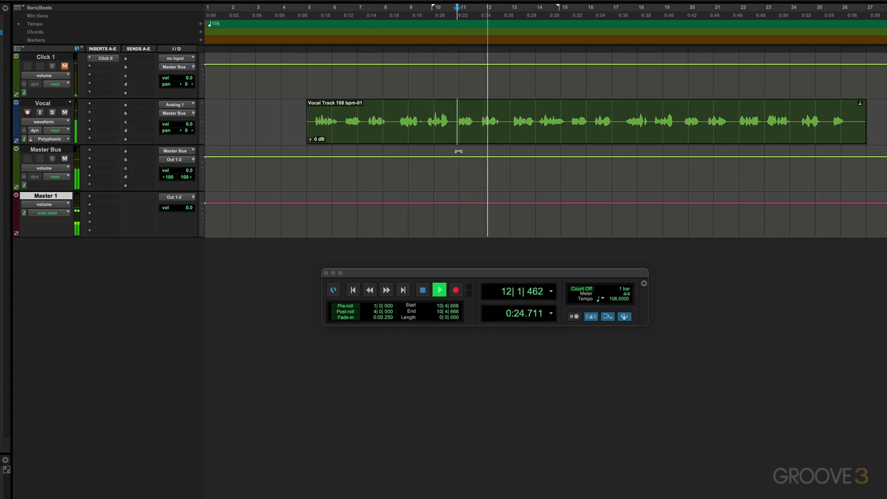
pyautogui.press('space')
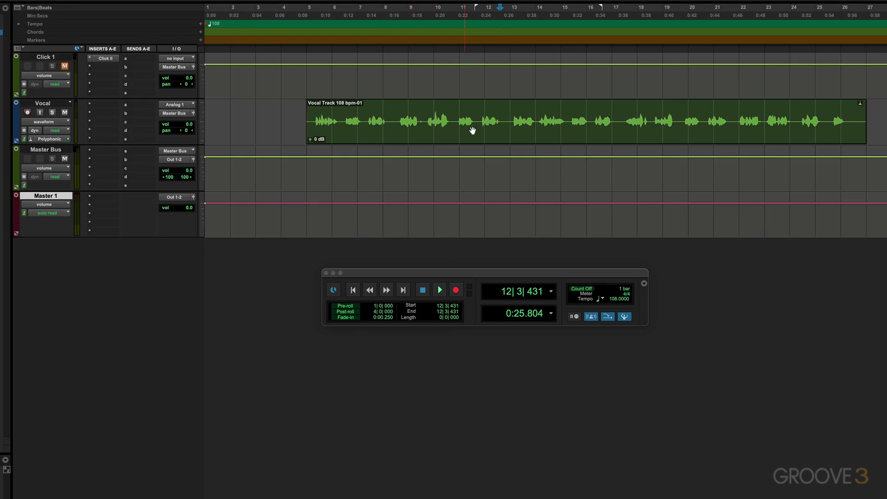
# - Move the insertion point to 10|3|959, 8|2|311, 15|2|502, then rewind bar by bar to 12|1|000
pyautogui.click(453, 119)
pyautogui.click(391, 120)
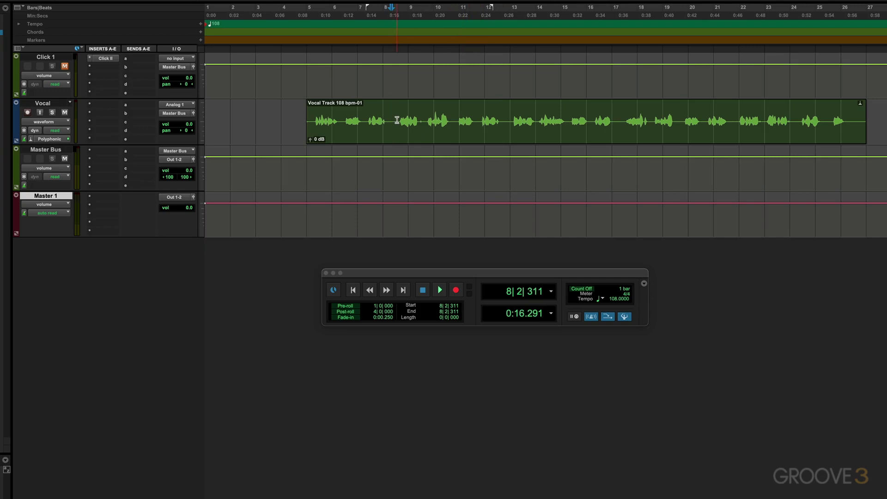
pyautogui.click(570, 118)
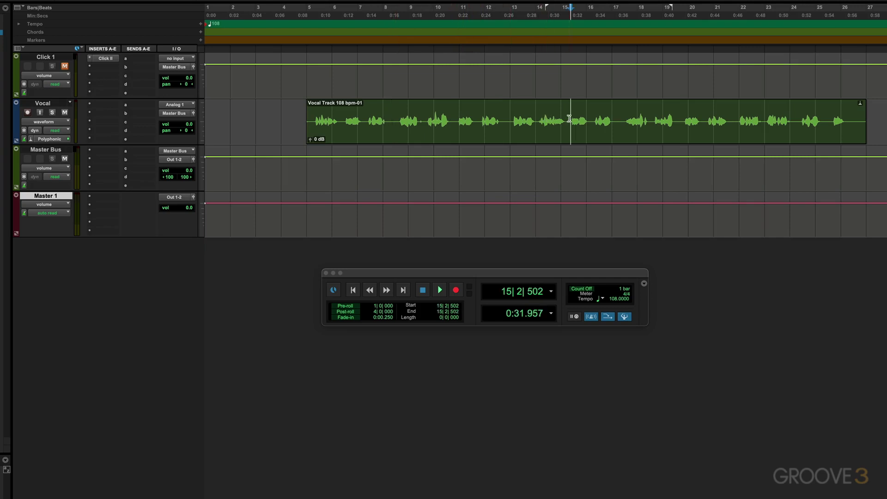
pyautogui.click(370, 290)
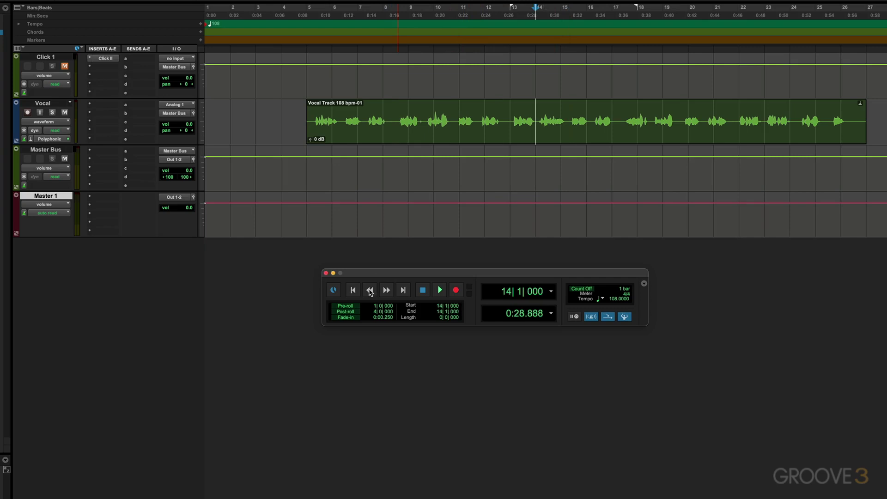
pyautogui.click(369, 290)
pyautogui.click(370, 290)
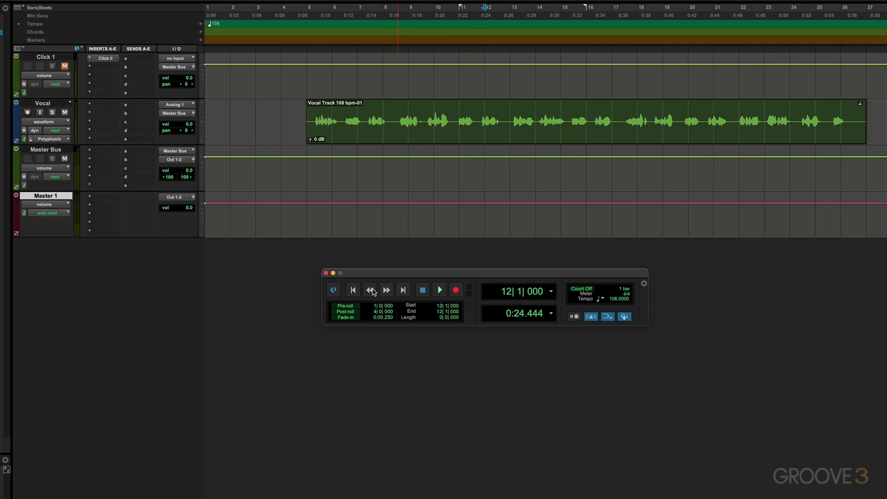
# - Rewind to bar 5, fast-forward to 11|1|000, then step back to 10|1|000
pyautogui.click(371, 291)
pyautogui.moveTo(372, 291); pyautogui.dragTo(372, 291)
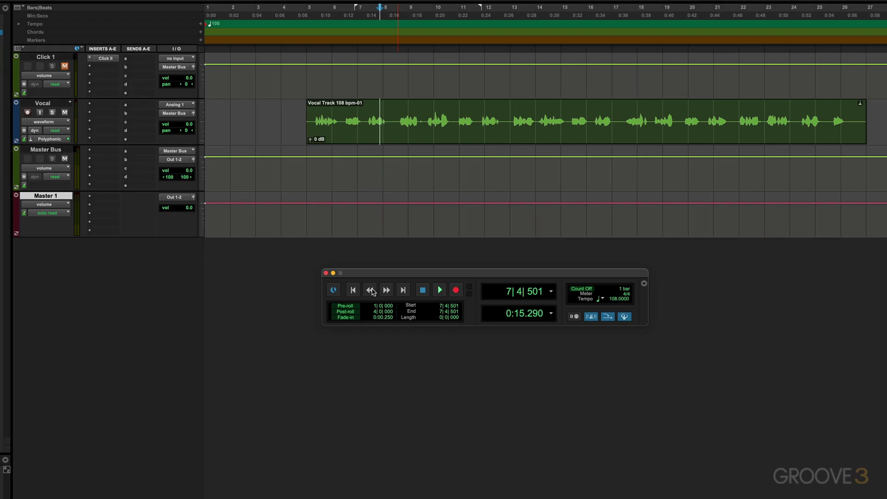
pyautogui.click(372, 291)
pyautogui.click(372, 291)
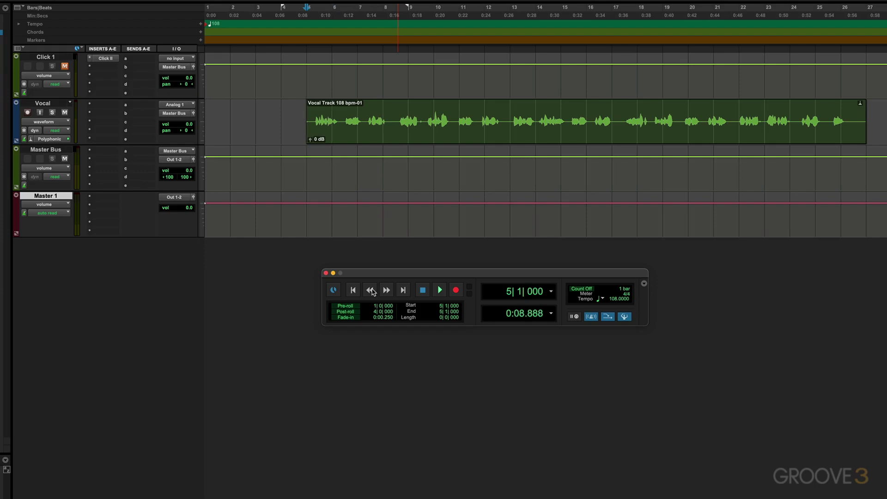
pyautogui.press('KP_5')
pyautogui.press('KP_5')
pyautogui.press('KP_5')
pyautogui.press('KP_5')
pyautogui.press('KP_5')
pyautogui.press('KP_5')
pyautogui.click(373, 291)
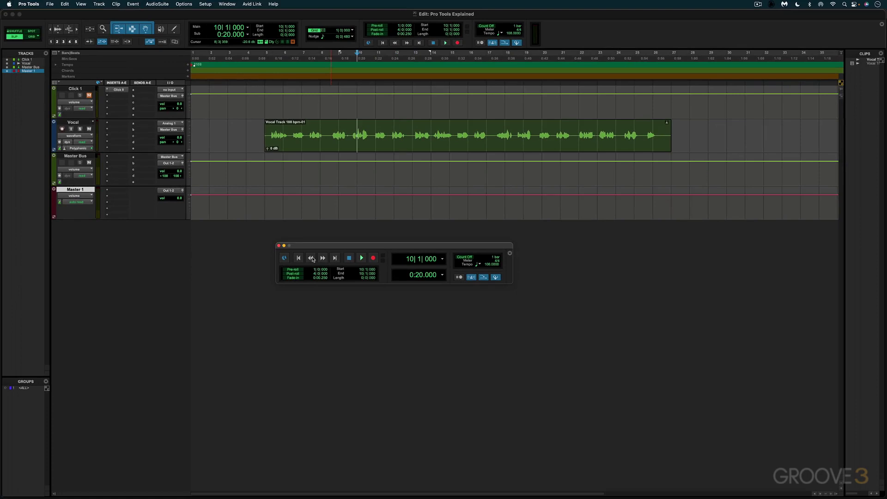
# - Open Setup > Preferences and close it without changes
pyautogui.click(205, 4)
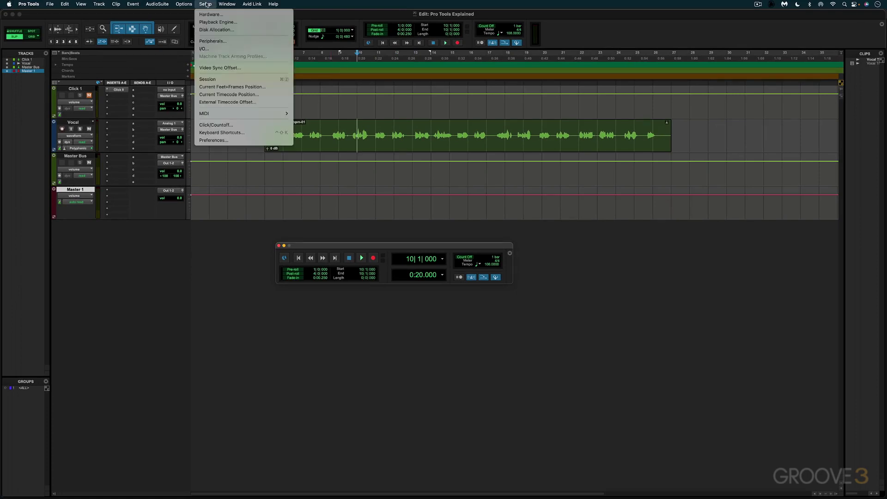
pyautogui.click(224, 140)
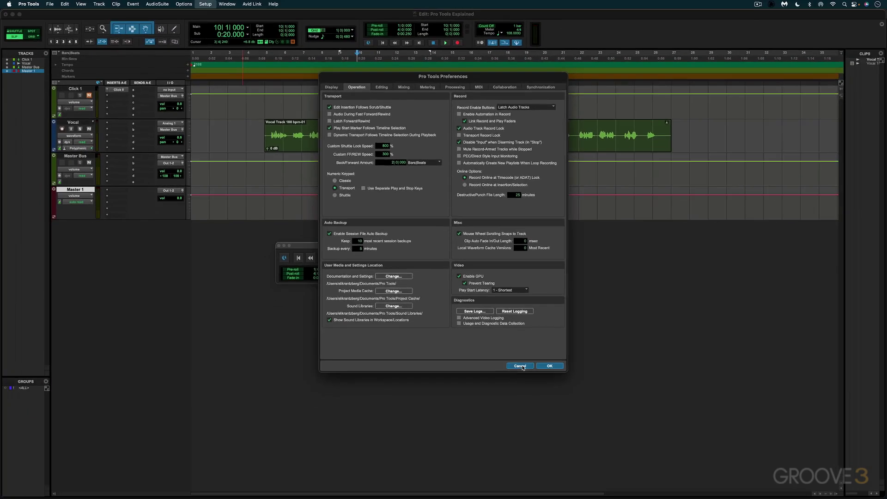
pyautogui.click(520, 366)
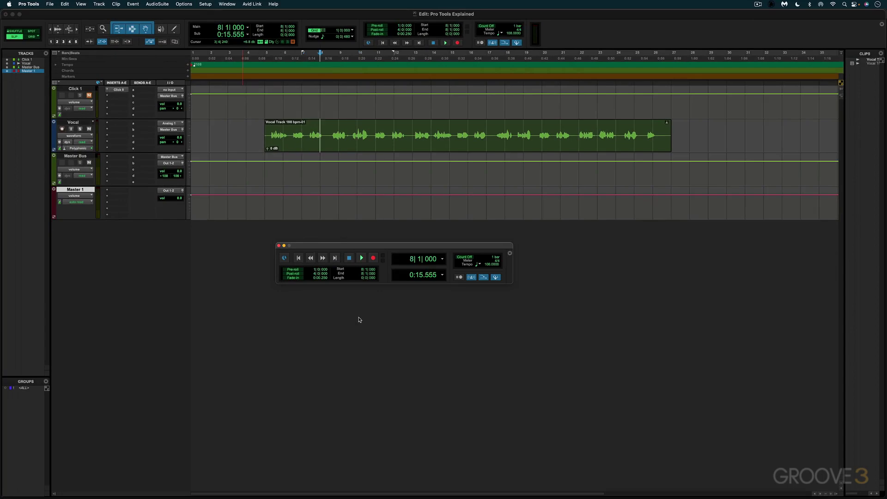
# - Step forward a bar, then jump between session end and start with Go to End and Return to Zero
pyautogui.press('KP_2')
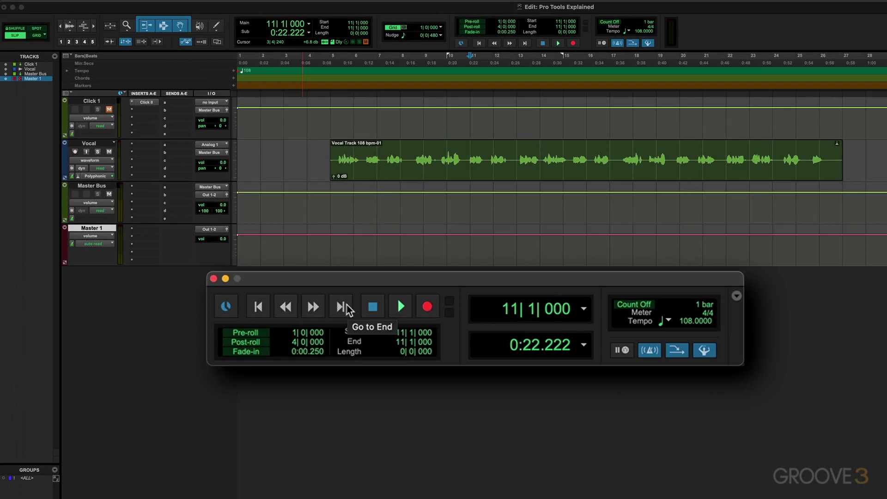
pyautogui.click(342, 307)
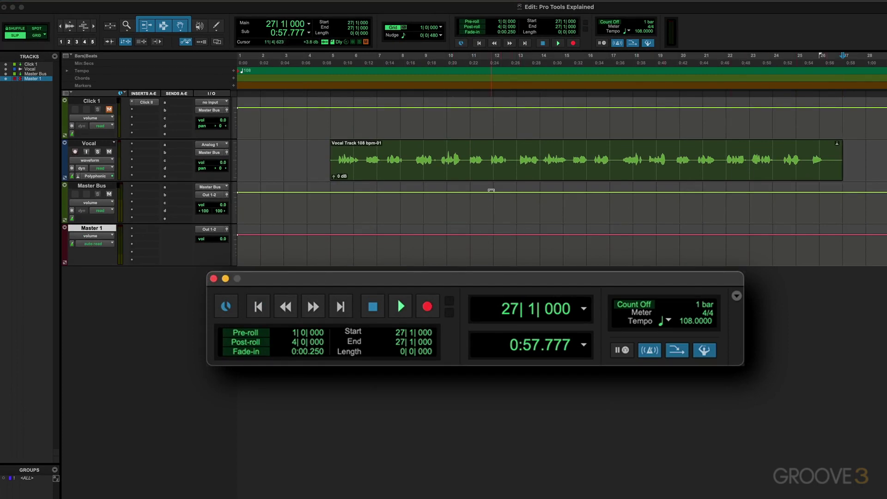
pyautogui.click(486, 204)
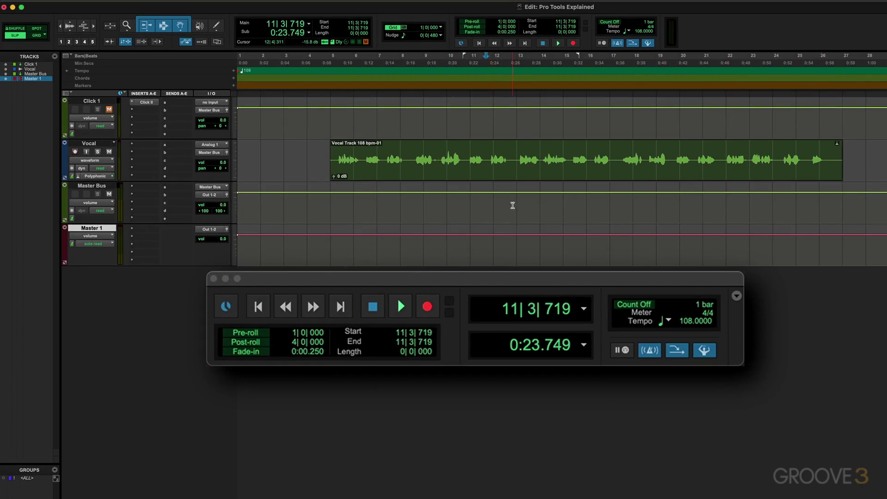
pyautogui.hotkey('alt', 'Return')
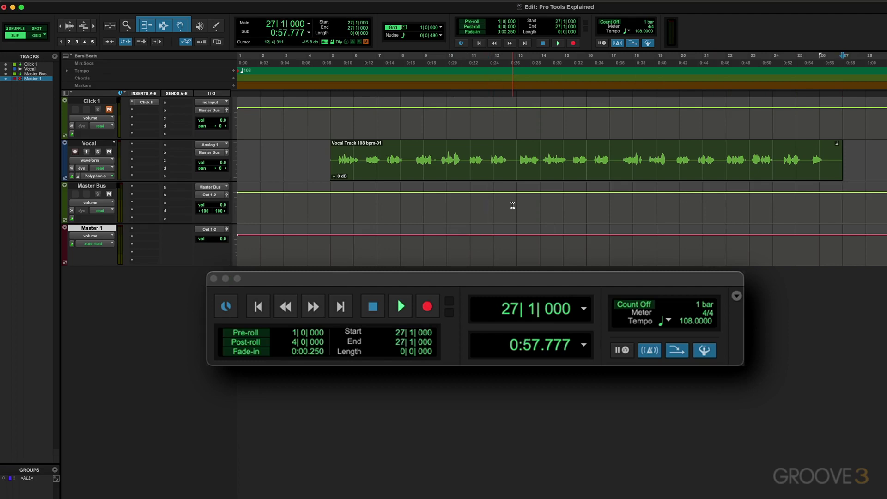
pyautogui.press('Return')
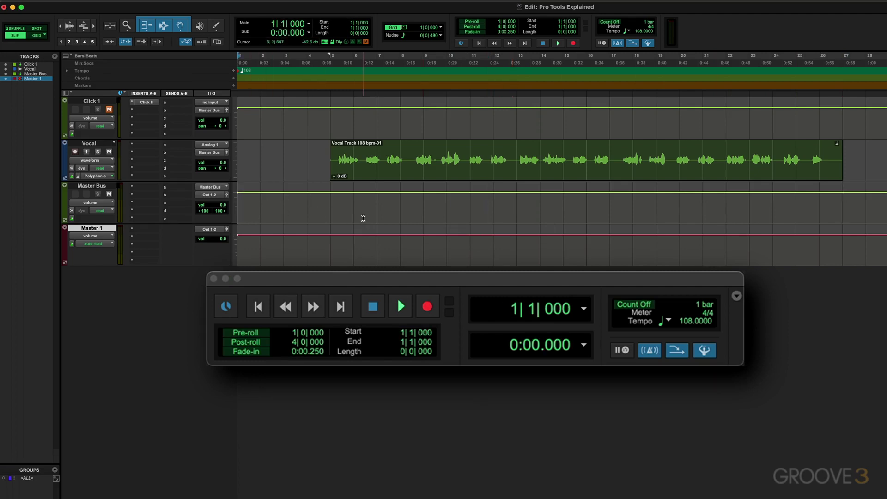
pyautogui.hotkey('alt', 'Return')
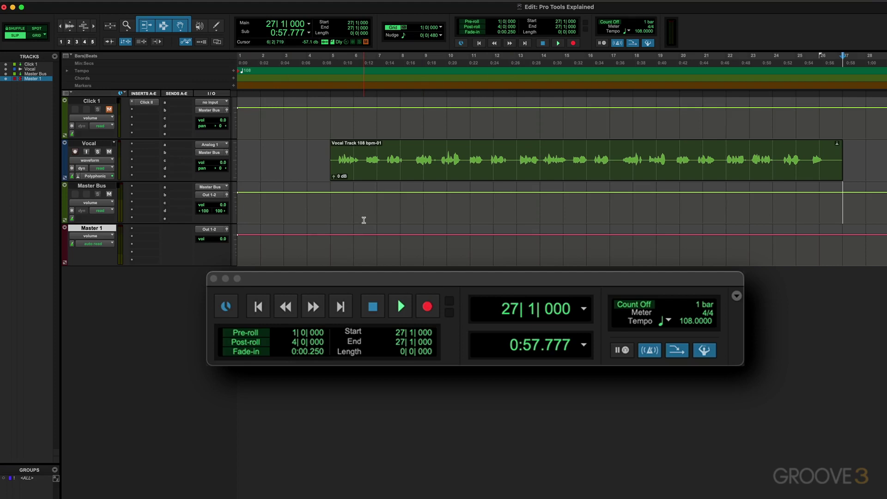
# - Park the insertion point at 9|3|047 and run a test playback from there
pyautogui.click(435, 209)
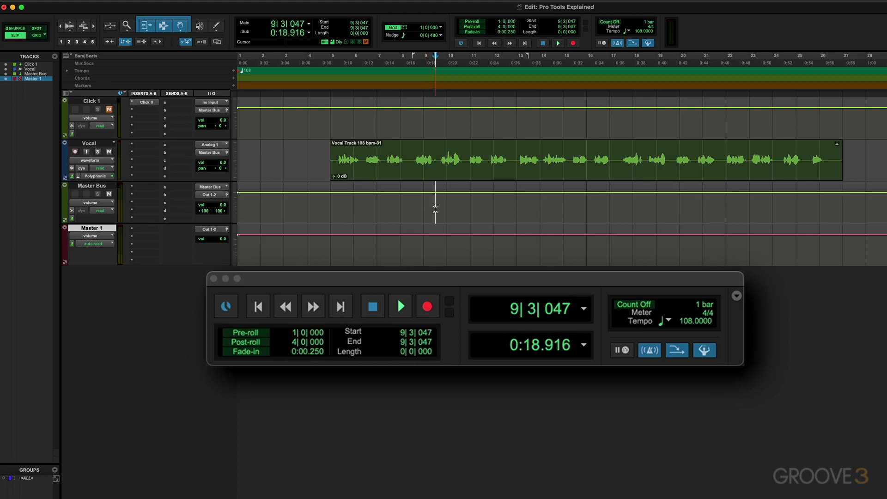
pyautogui.press('space')
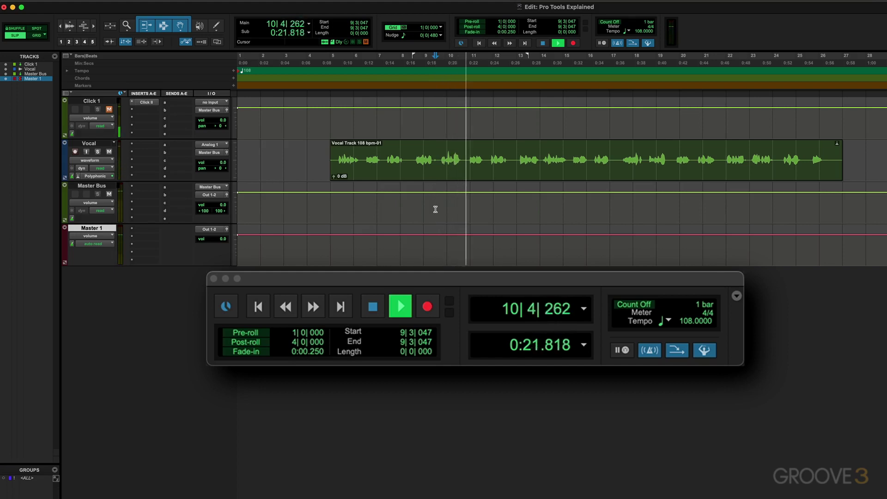
pyautogui.press('space')
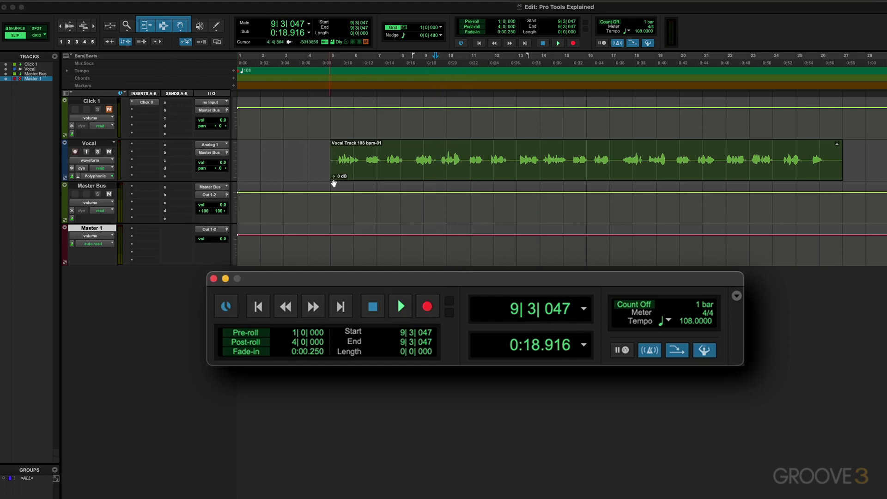
# - Play the session at half speed, then play and stop it twice at normal speed
pyautogui.rightClick(401, 309)
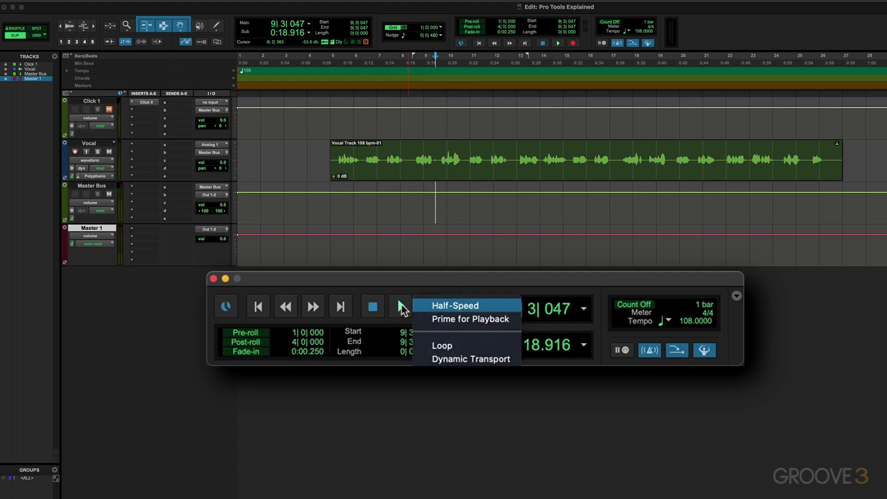
pyautogui.click(462, 307)
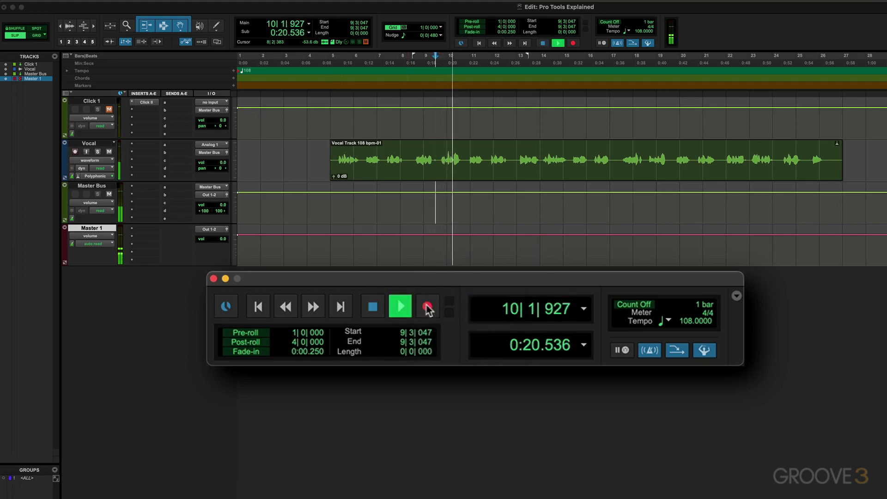
pyautogui.click(372, 306)
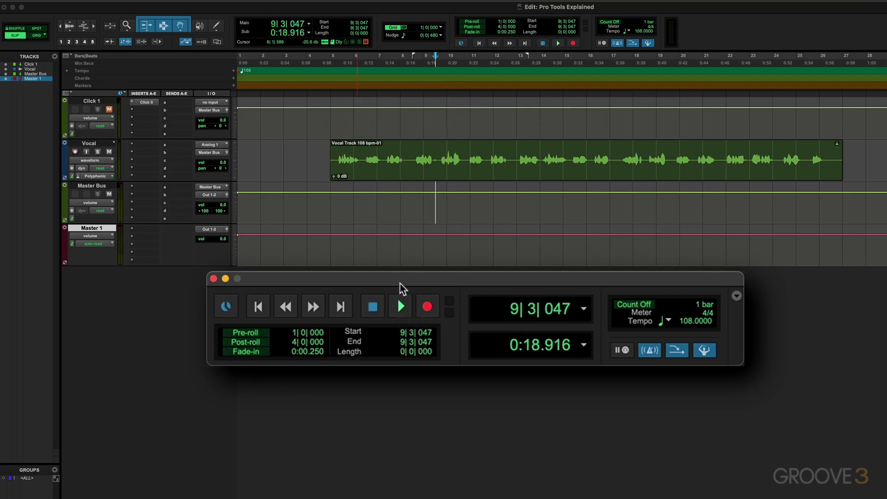
pyautogui.press('space')
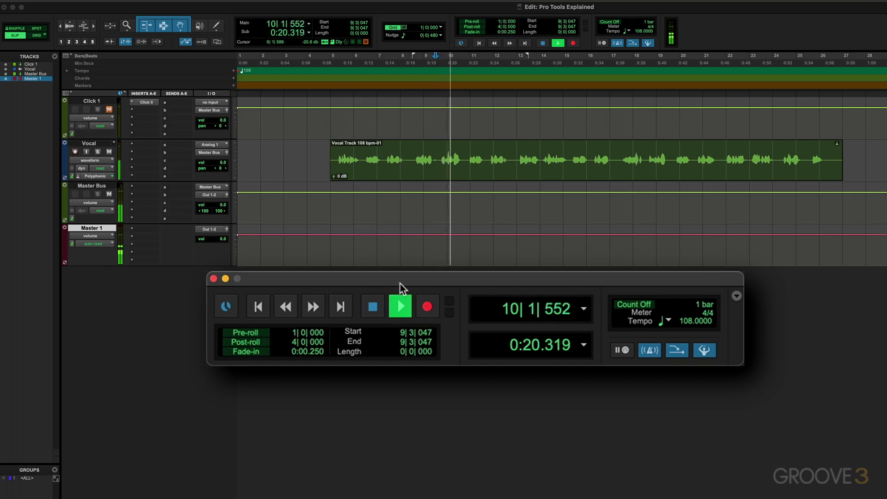
pyautogui.press('space')
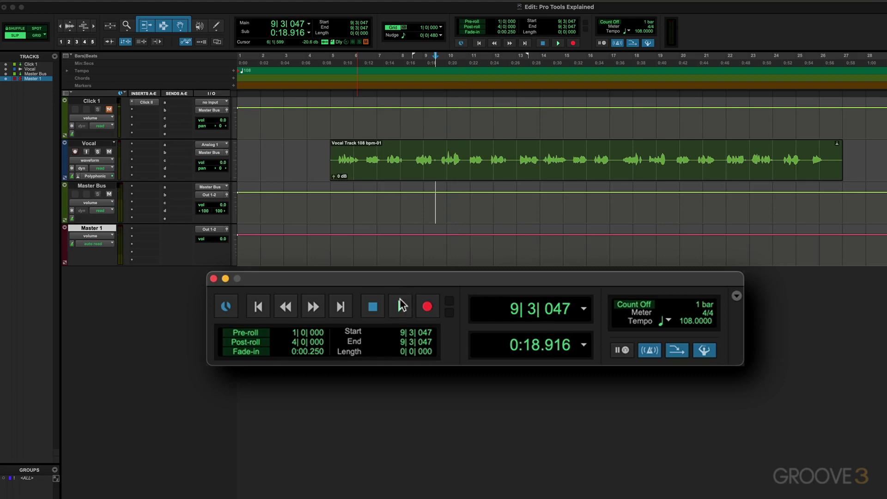
pyautogui.click(400, 307)
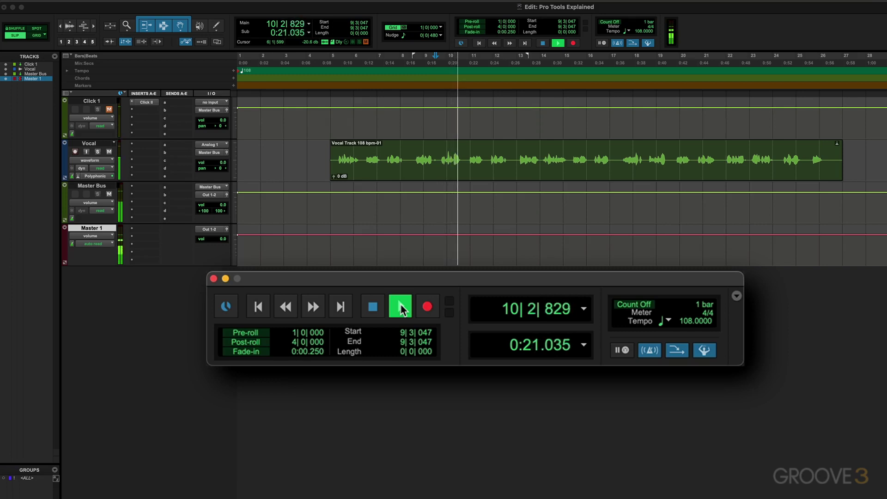
pyautogui.click(400, 307)
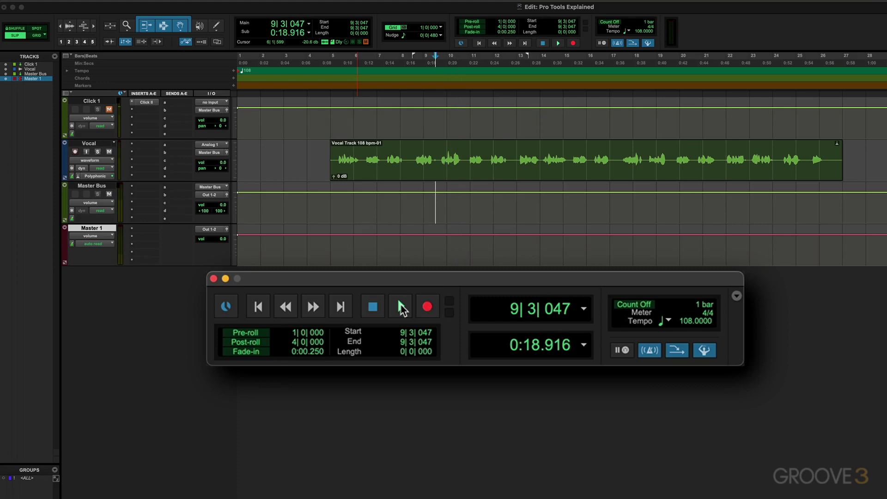
# - Toggle the Play button between normal and loop modes, ending with Loop playback on
pyautogui.rightClick(401, 307)
pyautogui.rightClick(400, 307)
pyautogui.rightClick(400, 307)
pyautogui.keyDown('ctrl'); pyautogui.click(401, 308); pyautogui.keyUp('ctrl')
pyautogui.rightClick(402, 308)
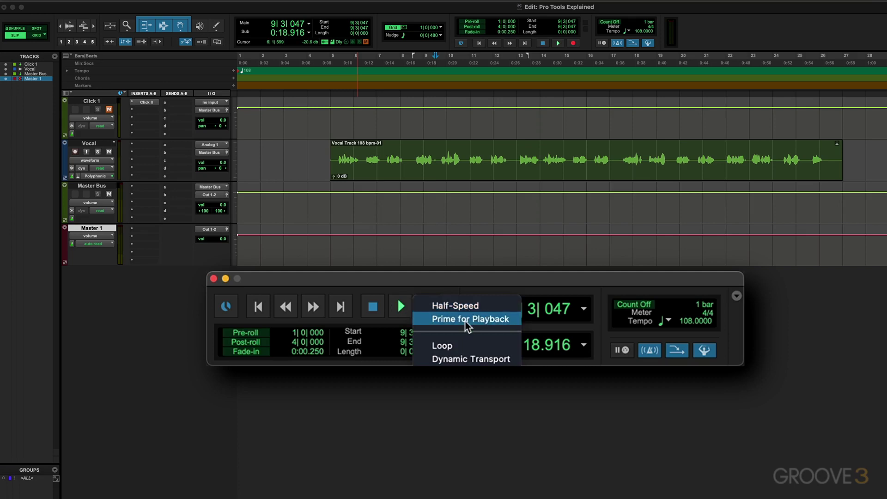
pyautogui.click(449, 345)
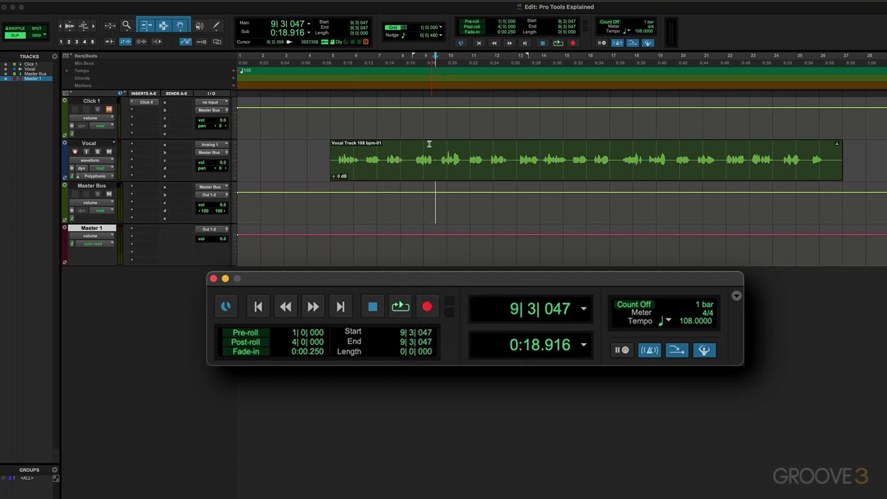
# - Select a short phrase of the Vocal clip and loop-play it
pyautogui.click(440, 156)
pyautogui.moveTo(440, 156); pyautogui.dragTo(461, 158)
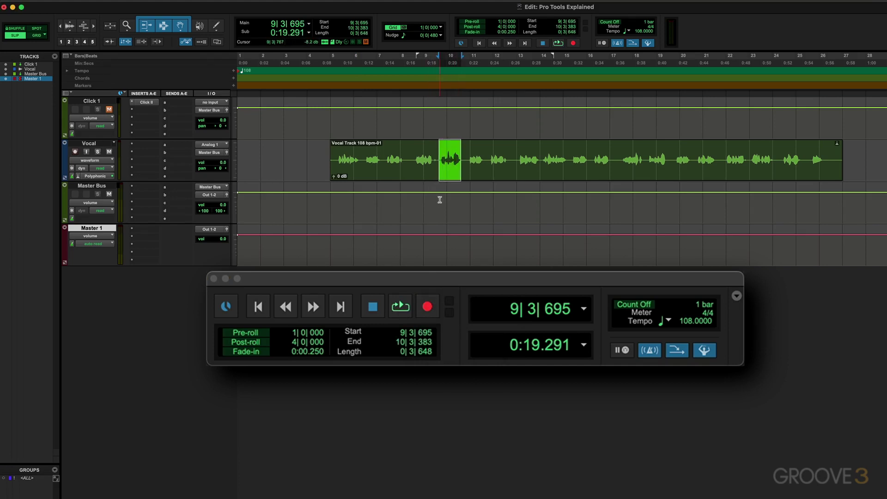
pyautogui.press('space')
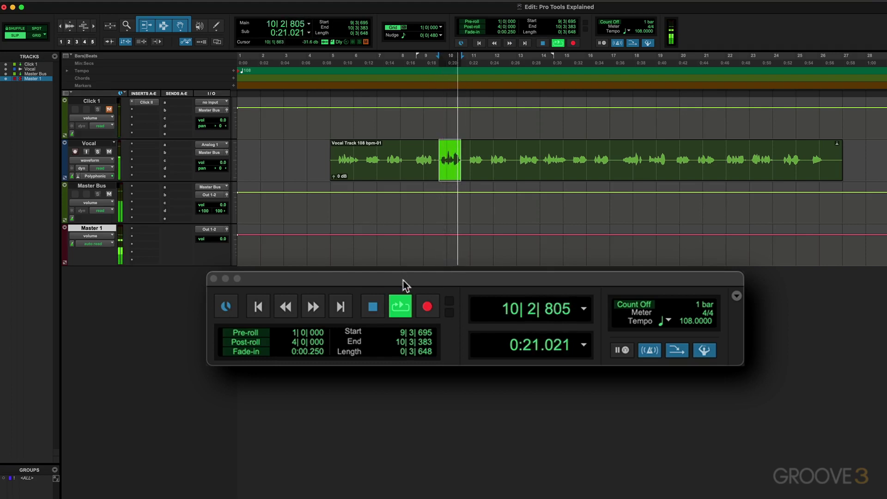
pyautogui.click(400, 306)
# - Turn Loop playback off and select the whole Vocal clip, 5|1|000 to 27|1|000
pyautogui.rightClick(400, 307)
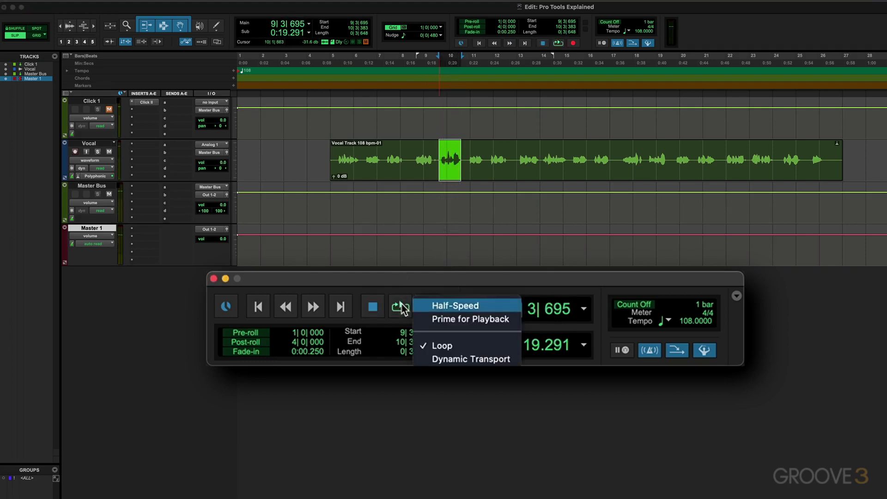
pyautogui.click(442, 346)
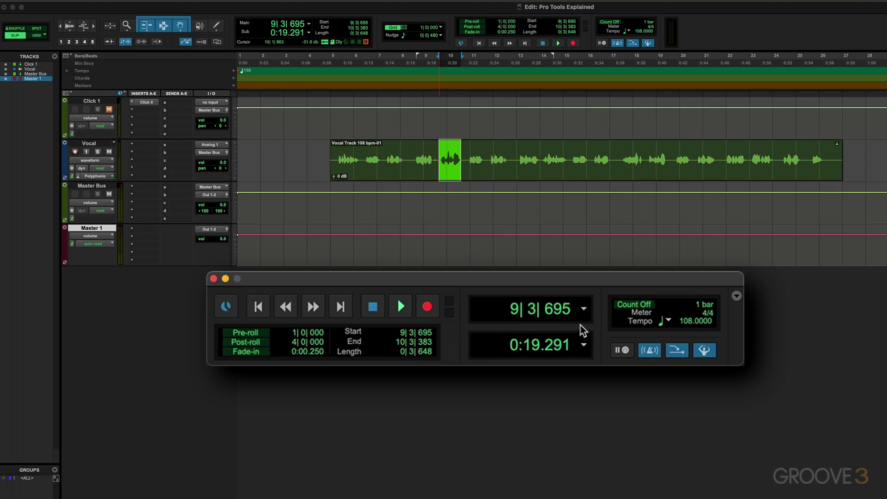
pyautogui.click(504, 174)
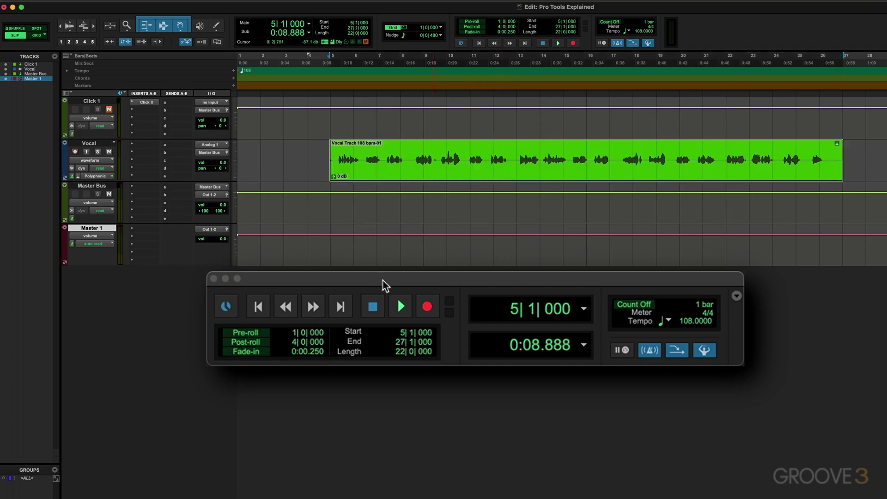
pyautogui.click(433, 313)
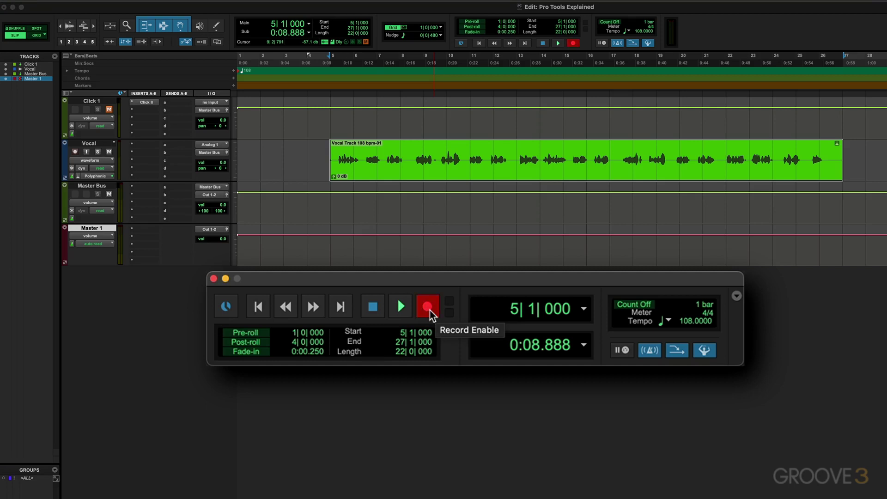
pyautogui.click(429, 313)
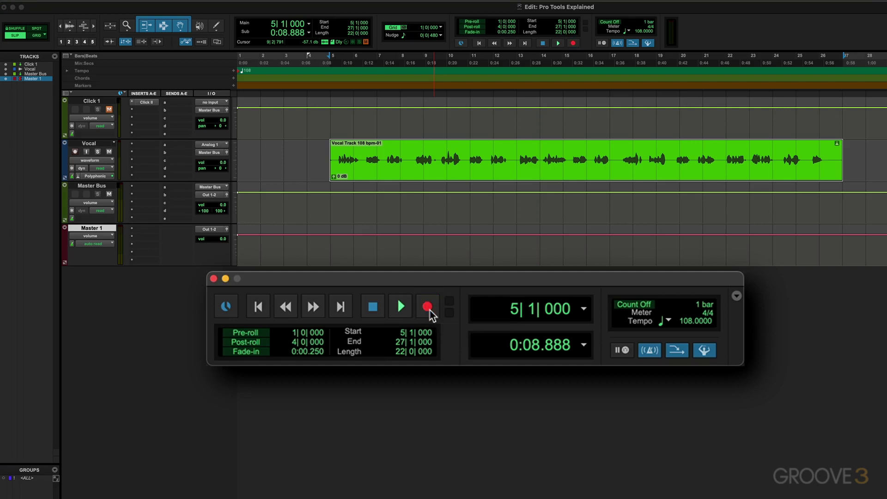
pyautogui.click(76, 152)
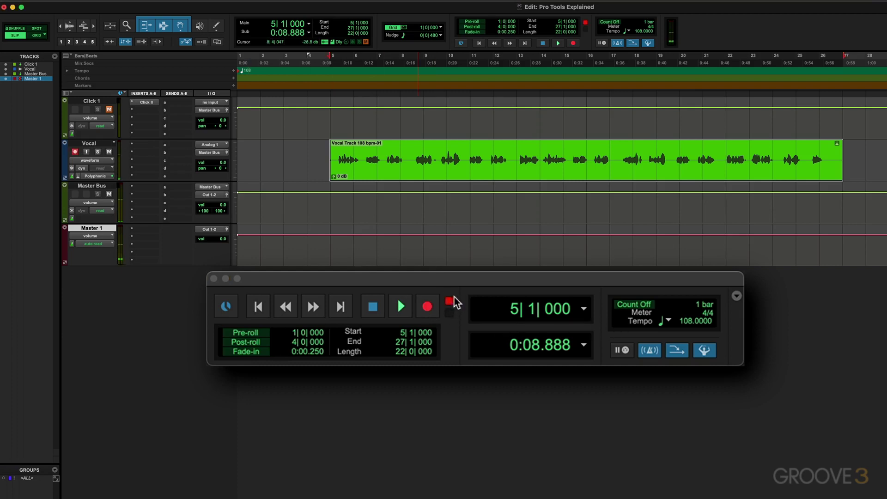
pyautogui.click(75, 152)
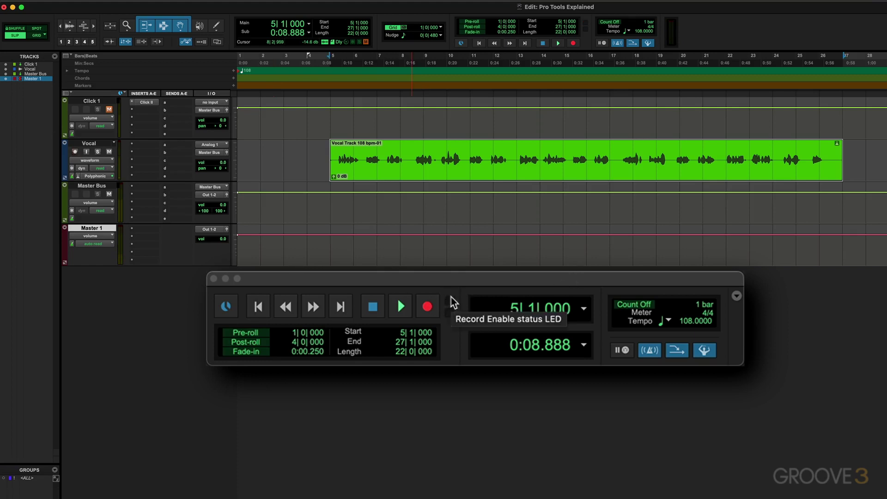
pyautogui.click(426, 308)
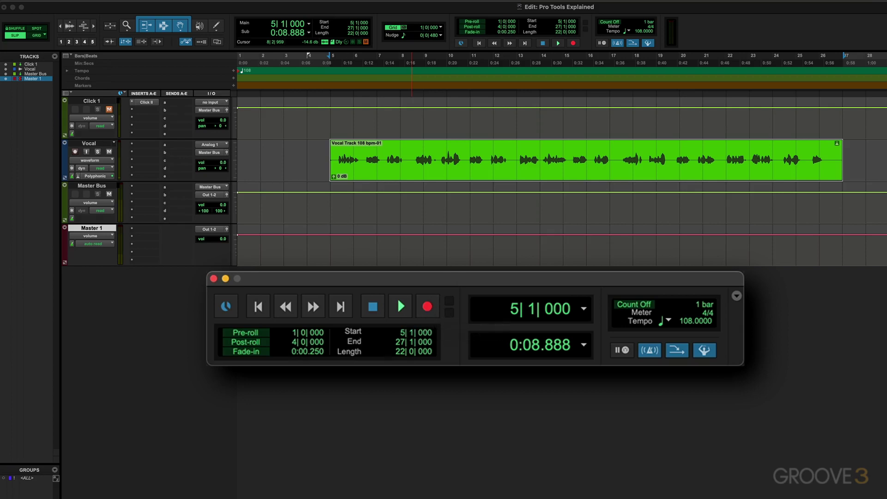
pyautogui.rightClick(427, 306)
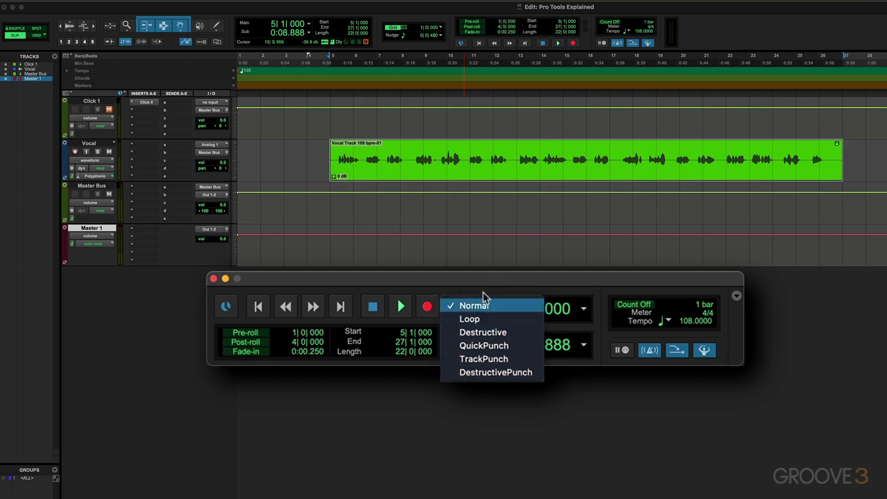
pyautogui.click(489, 281)
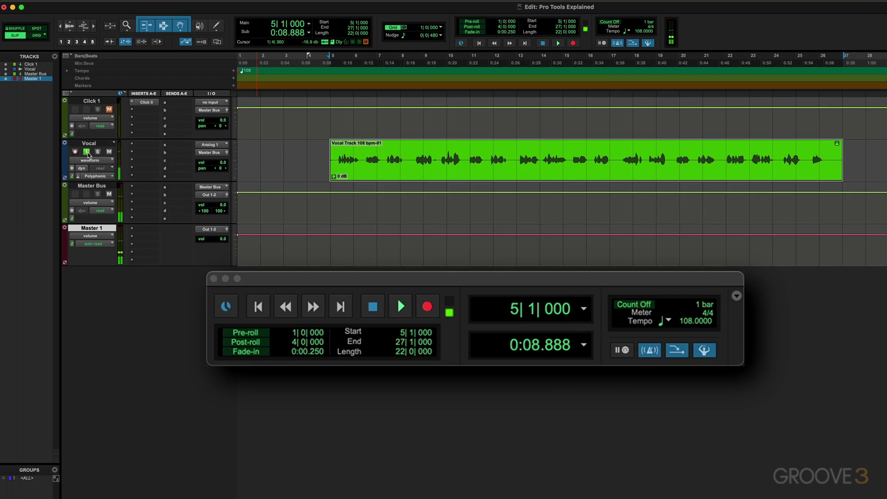
pyautogui.click(275, 217)
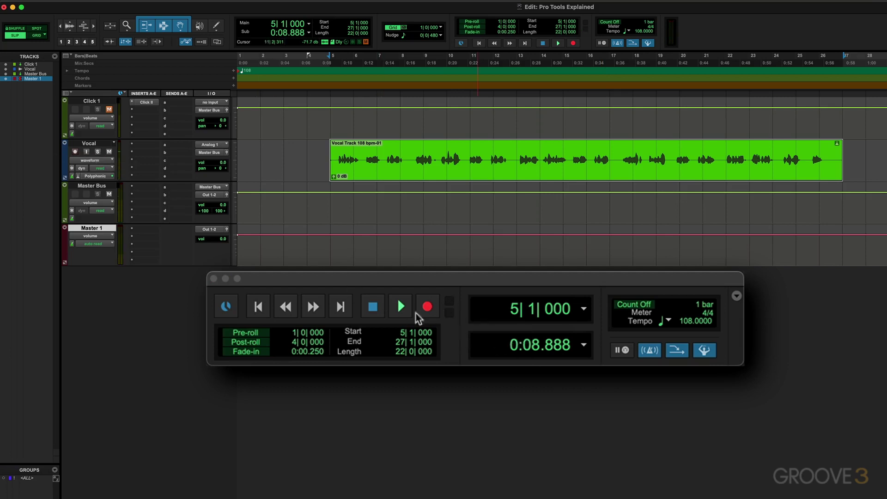
# - Place the insertion point in bar 7 and play it with one bar of pre-roll
pyautogui.click(250, 333)
pyautogui.click(250, 333)
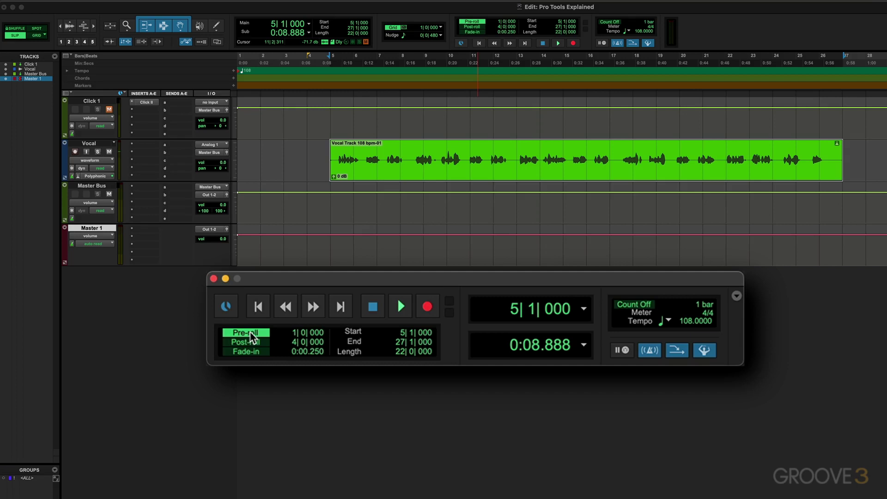
pyautogui.click(393, 202)
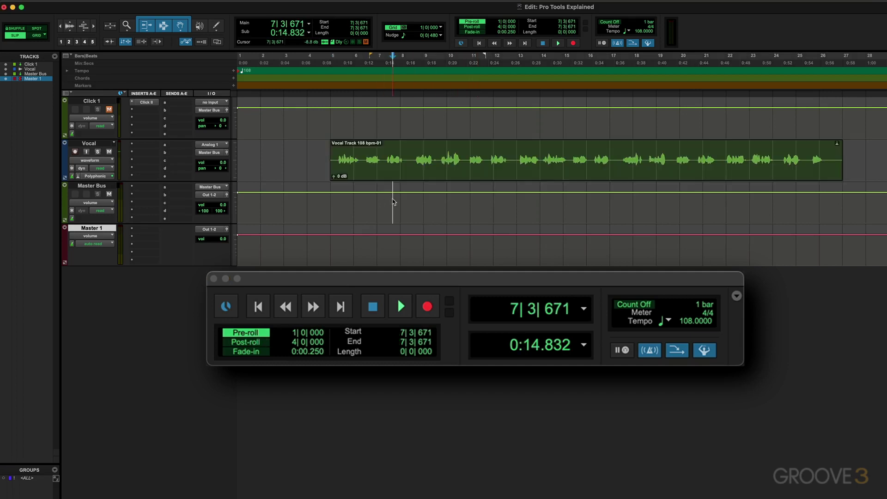
pyautogui.click(306, 337)
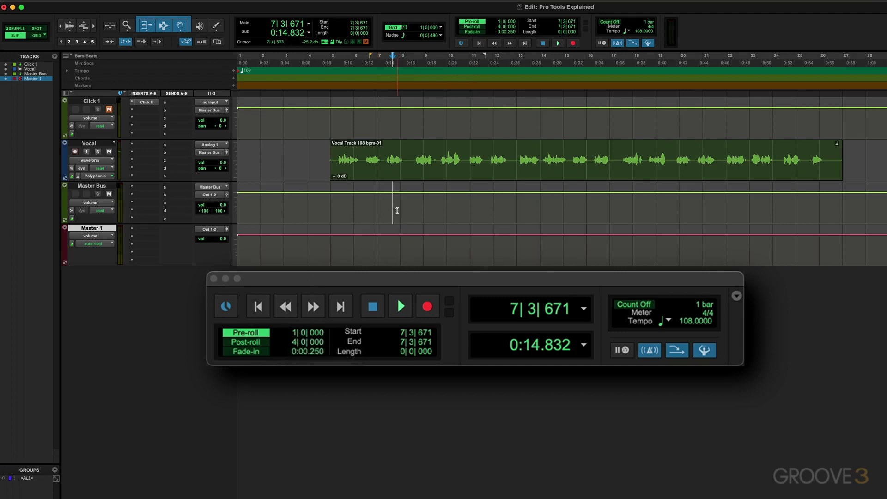
pyautogui.press('space')
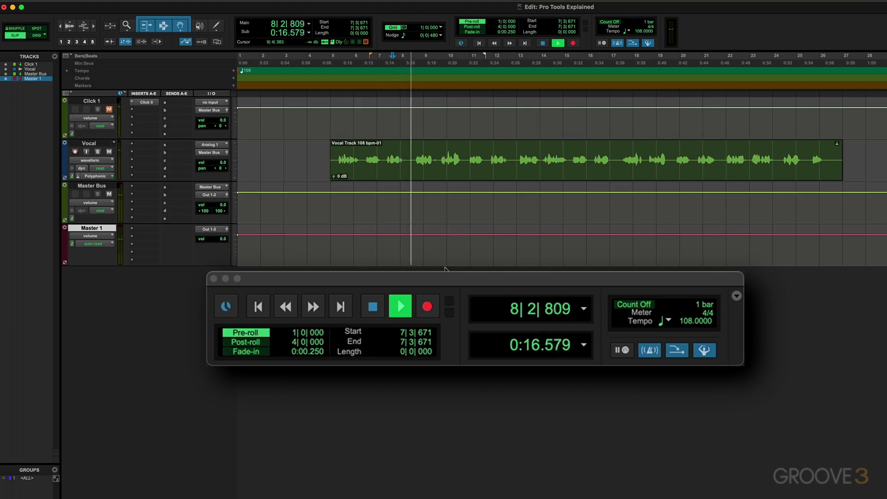
pyautogui.press('space')
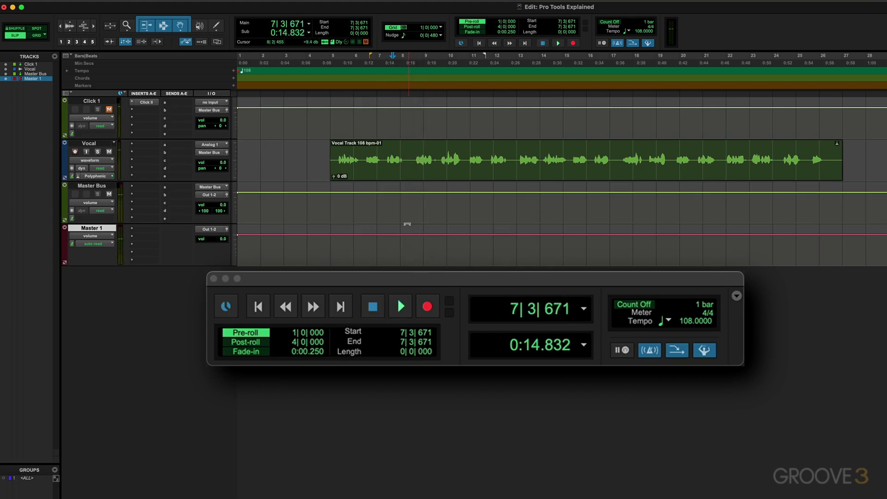
# - Shorten pre-roll to 0|2|000 and play to hear the half-bar pre-roll
pyautogui.click(293, 333)
pyautogui.press('Right')
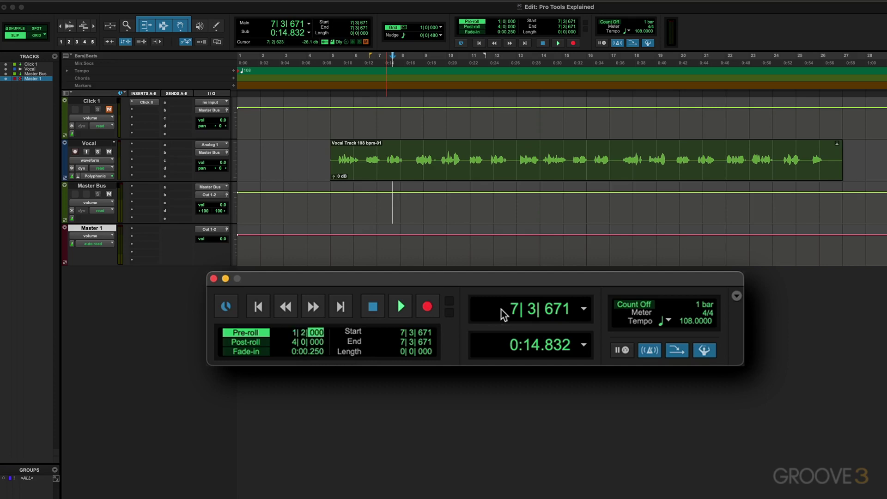
pyautogui.press('Left')
pyautogui.write('0')
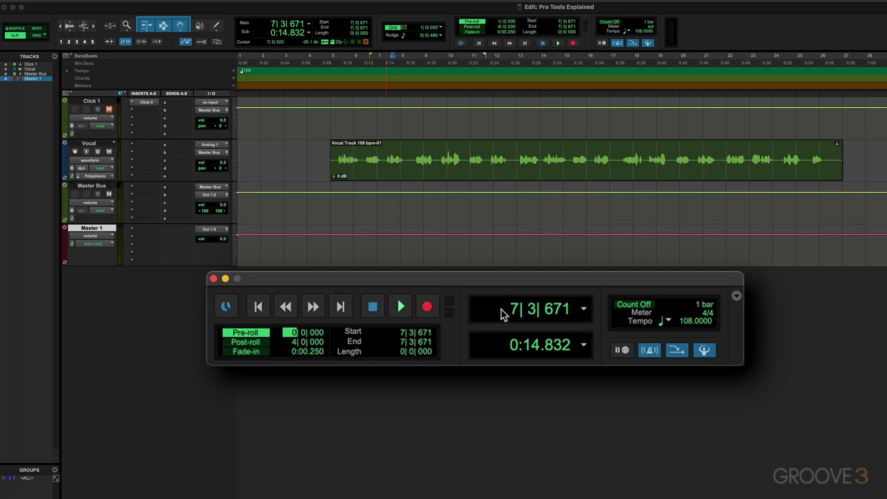
pyautogui.press('Right')
pyautogui.press('space')
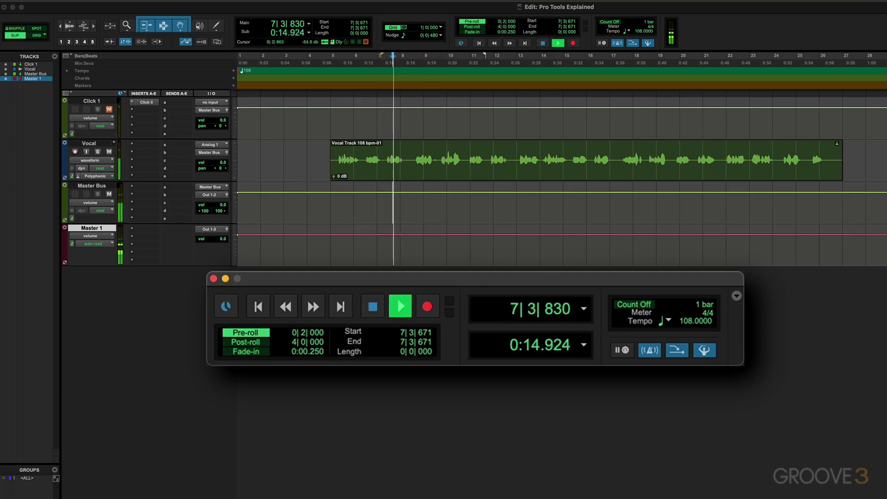
pyautogui.press('space')
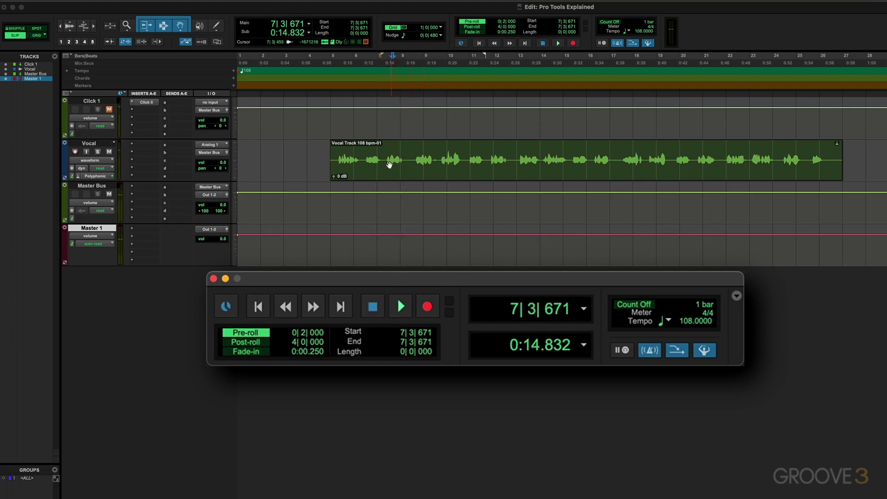
# - Select 7|2|047 to 8|2|383 on the Vocal clip and play it with pre-roll
pyautogui.moveTo(383, 155); pyautogui.dragTo(409, 172)
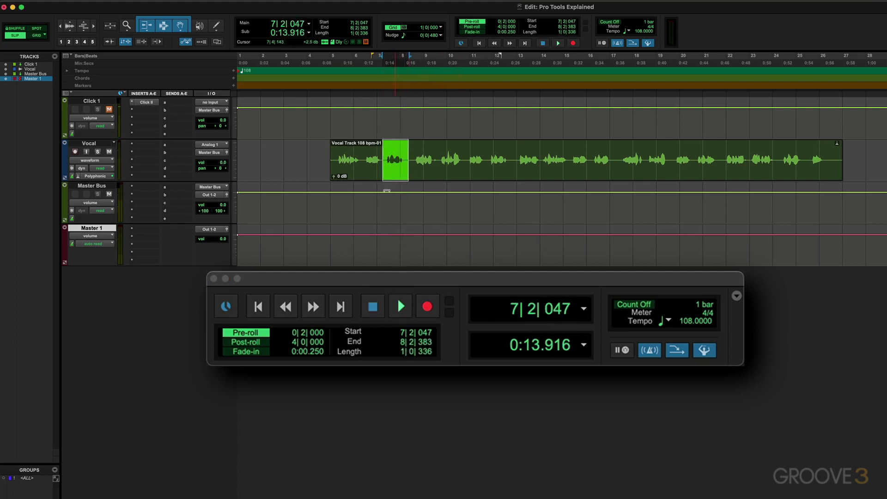
pyautogui.press('space')
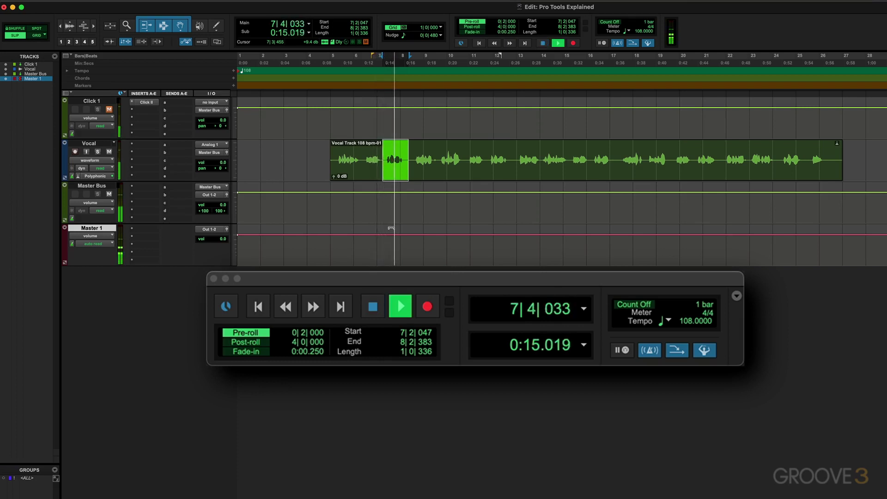
pyautogui.press('space')
# - Disable pre-roll, set post-roll to 1|0|000, and play the selection with post-roll
pyautogui.click(246, 333)
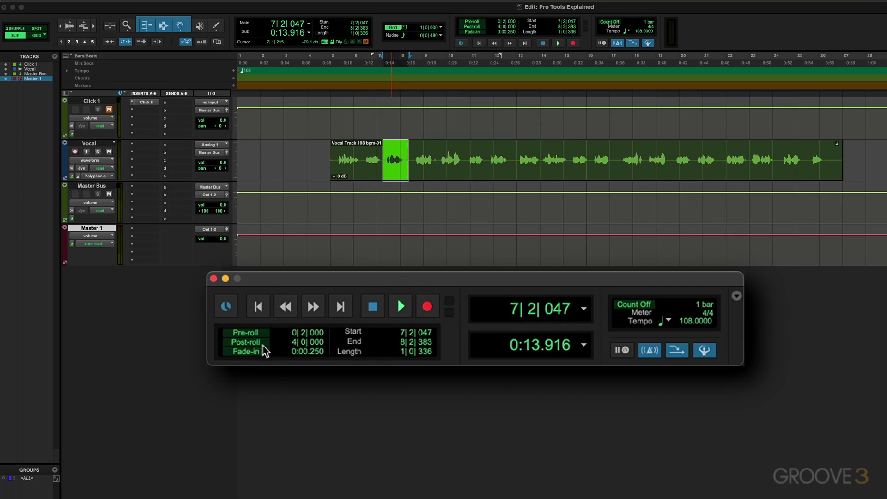
pyautogui.click(294, 344)
pyautogui.write('1')
pyautogui.press('Return')
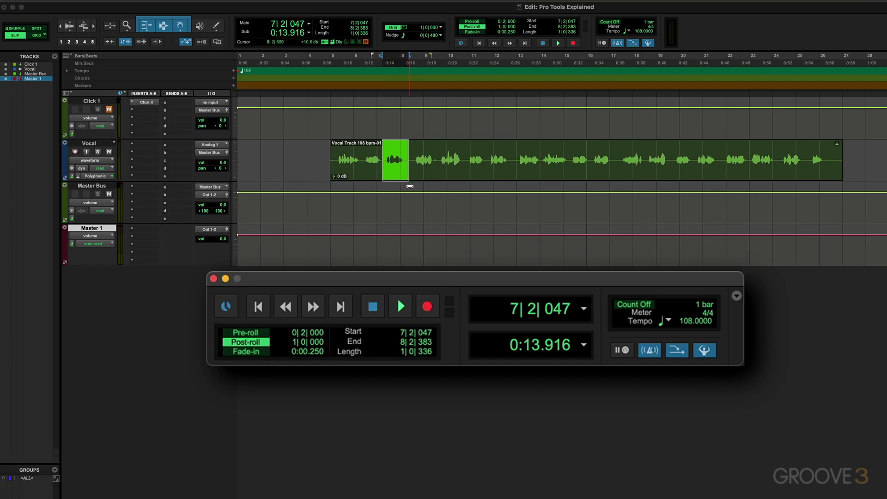
pyautogui.press('space')
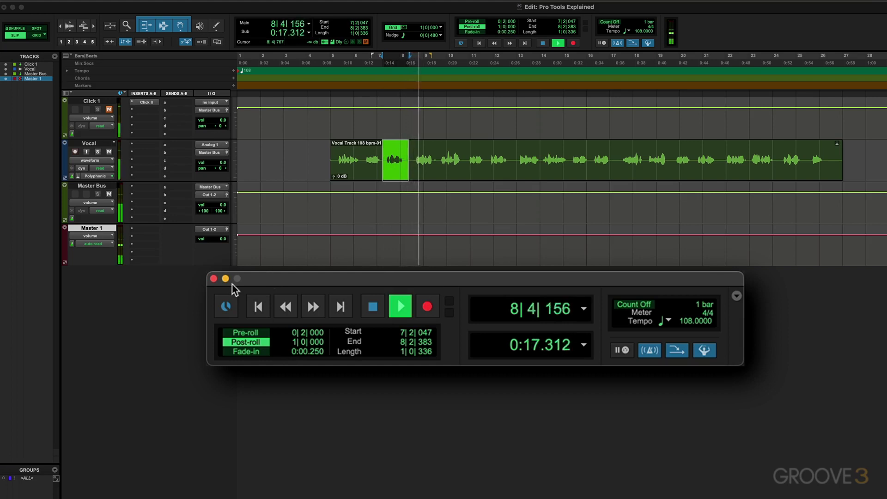
pyautogui.press('space')
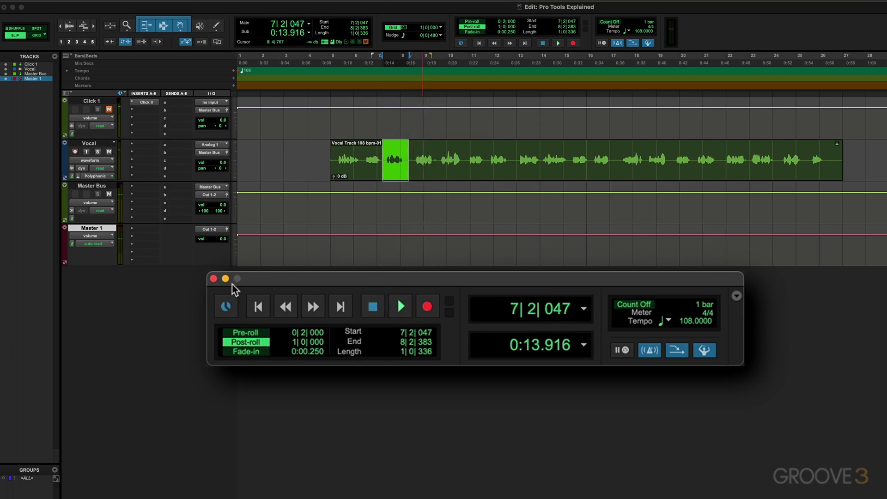
pyautogui.click(291, 342)
pyautogui.press('Right')
# - Shift the vocal clip slightly, then select 8|2|167 to 12|4|887 on it
pyautogui.click(401, 332)
pyautogui.click(410, 162)
pyautogui.moveTo(410, 162); pyautogui.dragTo(401, 164)
pyautogui.click(405, 150)
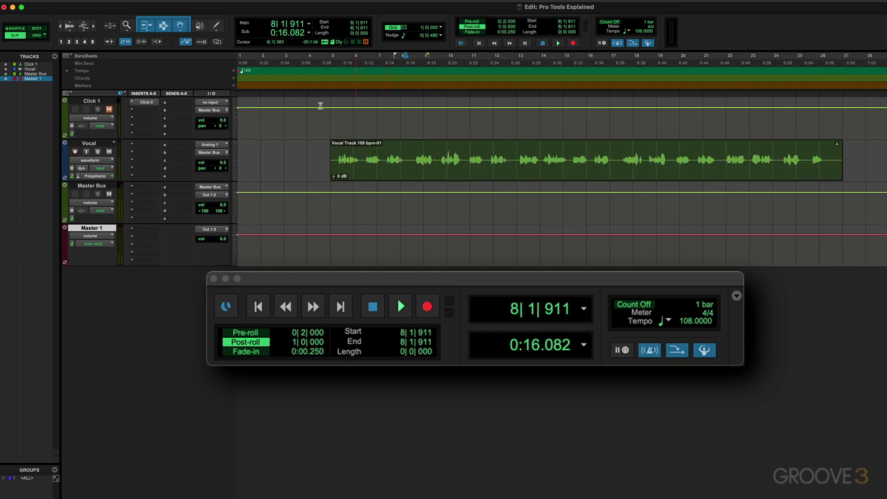
pyautogui.moveTo(406, 153); pyautogui.dragTo(514, 154)
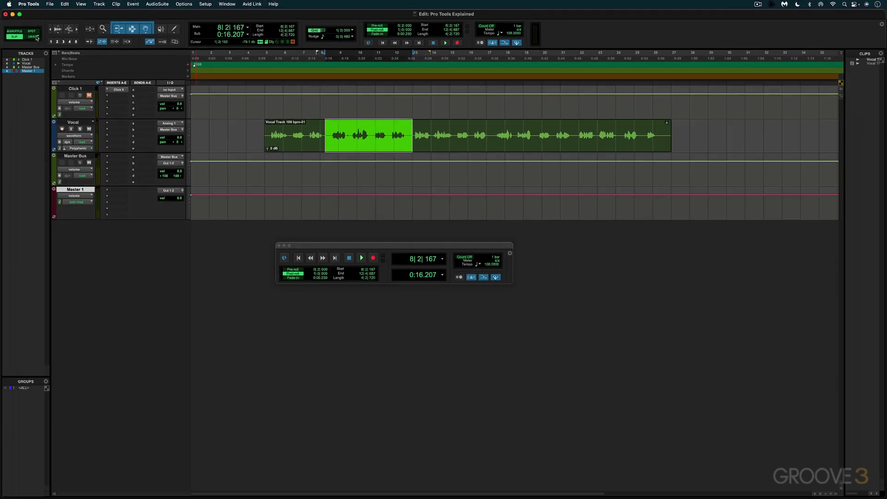
# - Switch to Grid mode and select a range on the vocal clip spanning bars 8 to 12
pyautogui.click(33, 36)
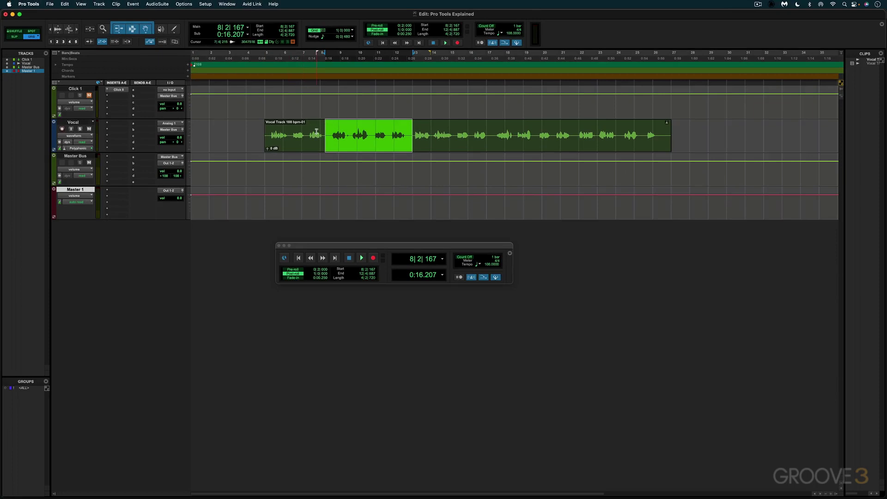
pyautogui.moveTo(316, 132); pyautogui.dragTo(362, 133)
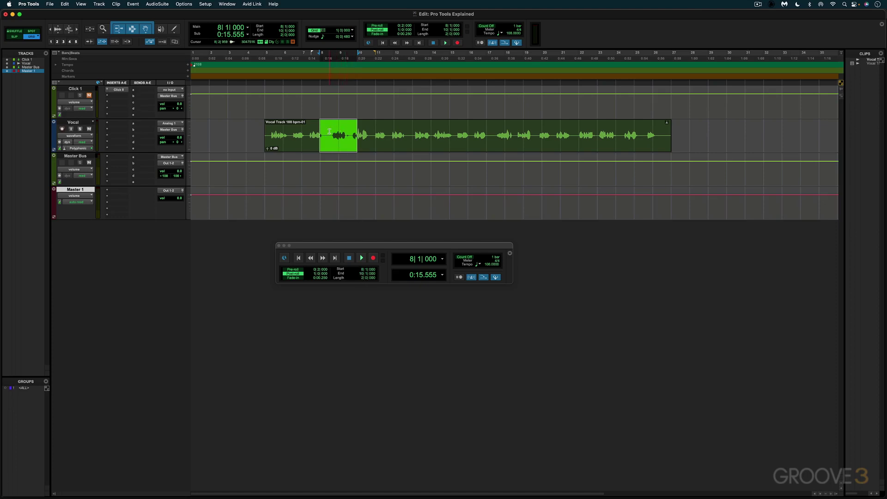
pyautogui.moveTo(329, 131); pyautogui.dragTo(391, 133)
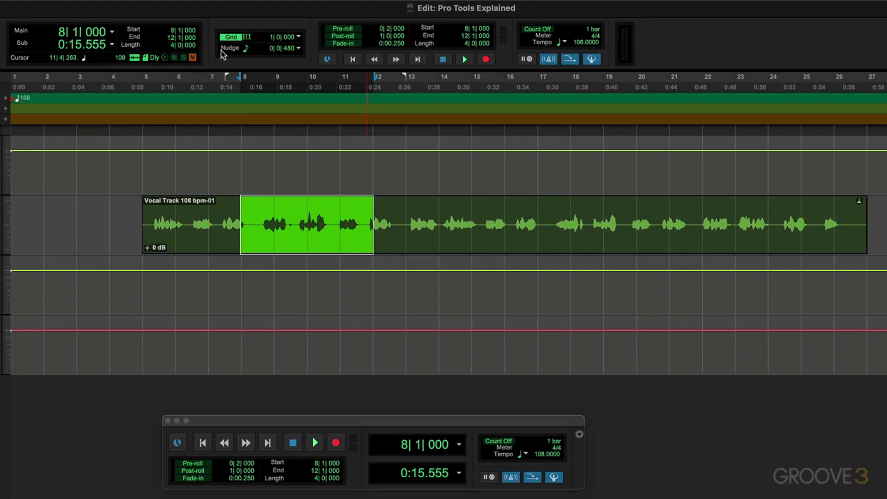
# - Set the Nudge value to a 1/4 note (0|1|000)
pyautogui.click(298, 48)
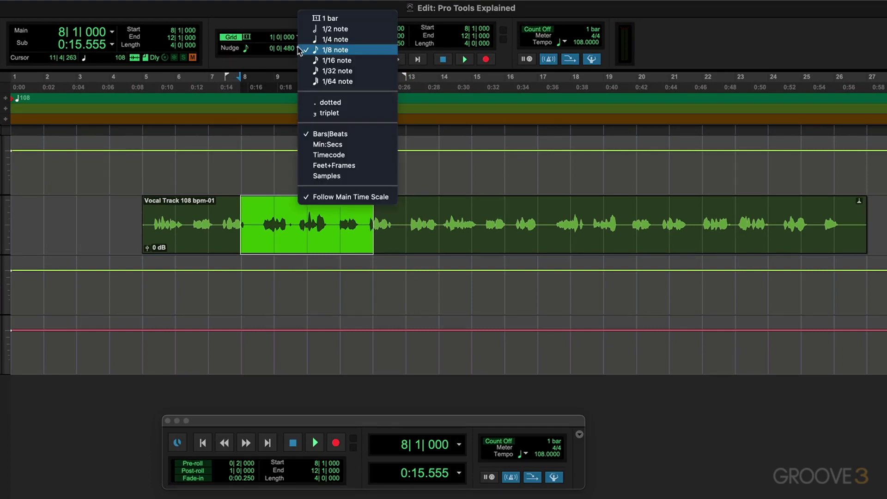
pyautogui.click(254, 51)
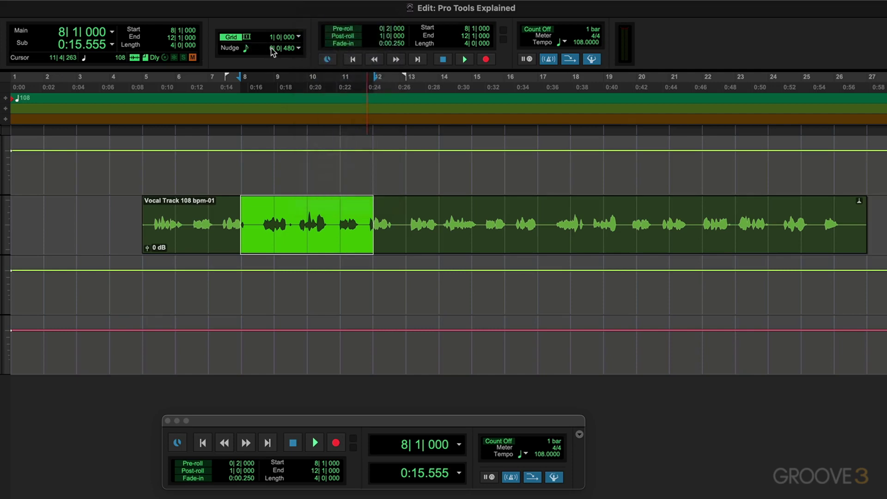
pyautogui.click(274, 51)
pyautogui.click(229, 50)
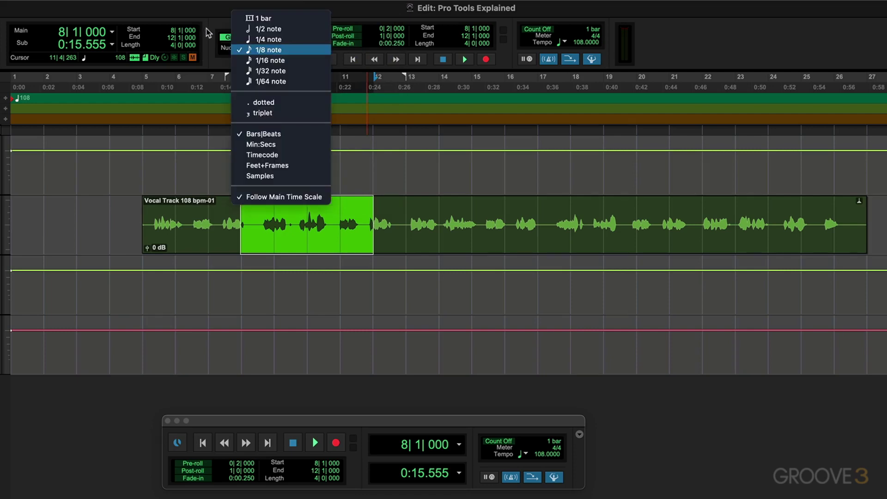
pyautogui.click(268, 39)
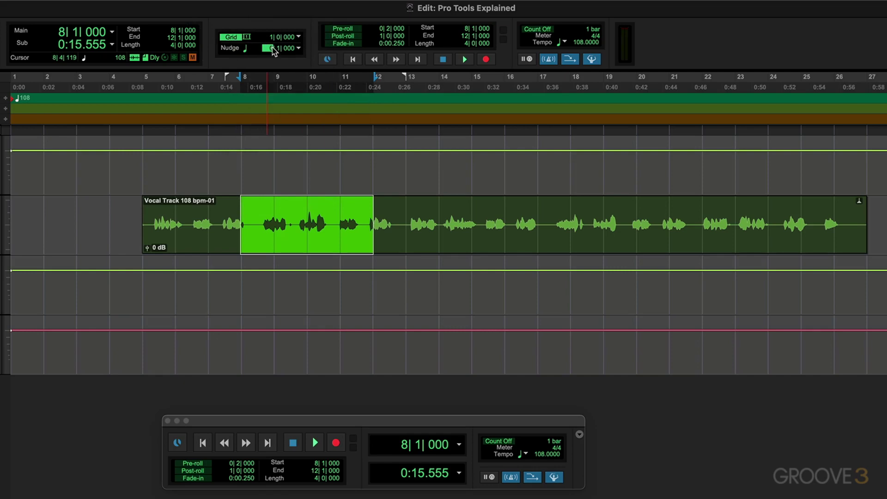
pyautogui.press('Escape')
# - Nudge the selected range later and earlier by quarter notes with keypad + and −
pyautogui.press('+')
pyautogui.press('+')
pyautogui.press('+')
pyautogui.press('+')
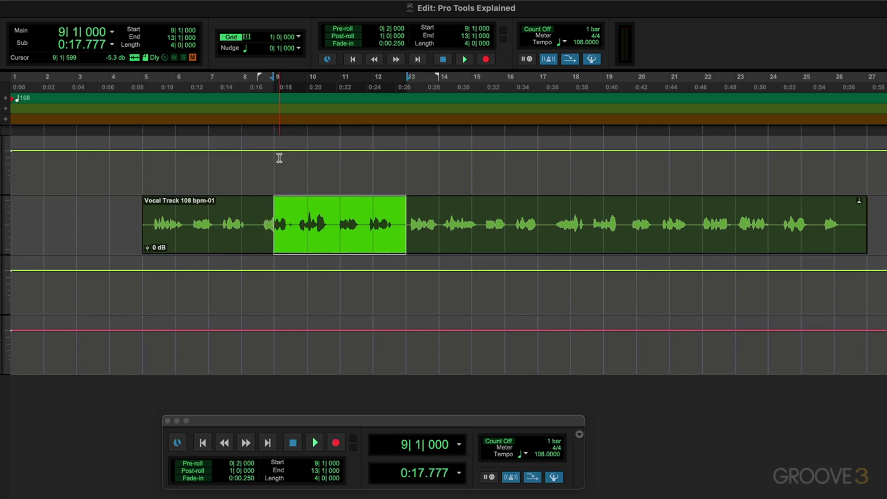
pyautogui.press('+')
pyautogui.press('+')
pyautogui.press('+')
pyautogui.press('+')
pyautogui.press('+')
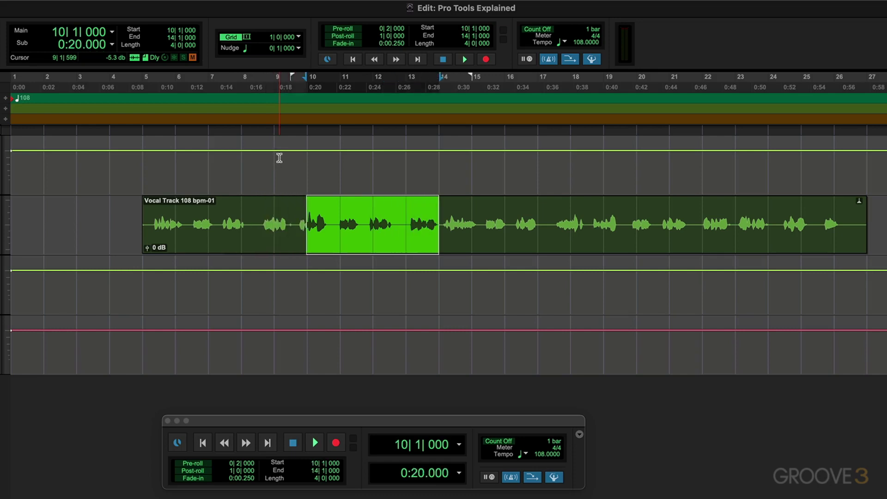
pyautogui.press('+')
pyautogui.press('+')
pyautogui.press('-')
pyautogui.press('-')
pyautogui.press('-')
pyautogui.press('-')
pyautogui.press('-')
pyautogui.press('-')
pyautogui.press('-')
pyautogui.press('-')
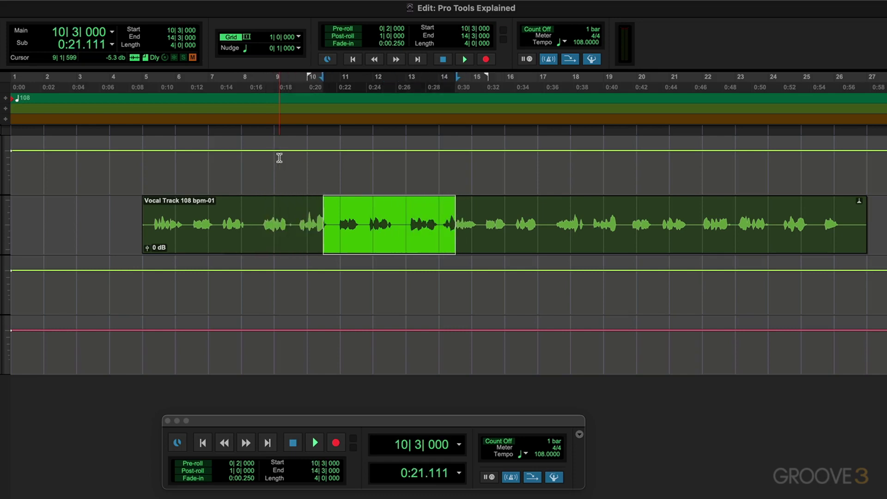
pyautogui.press('-')
pyautogui.press('-')
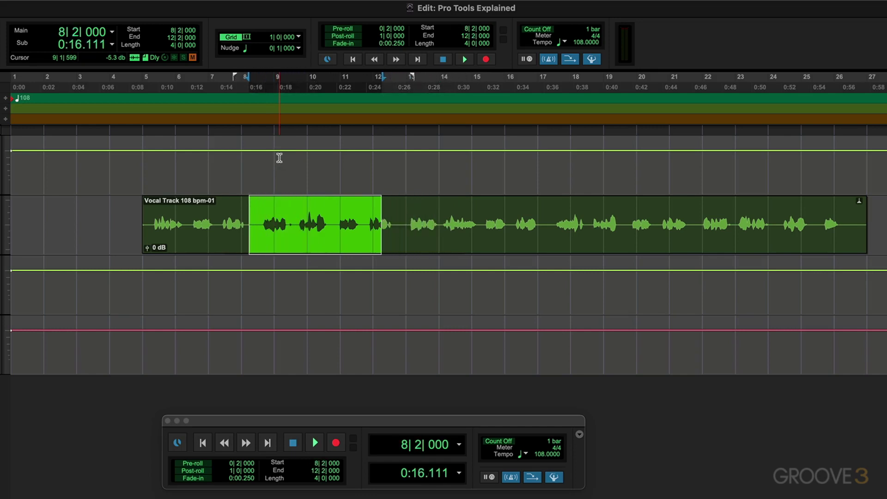
pyautogui.press('+')
pyautogui.press('+')
pyautogui.press('+')
pyautogui.press('+')
pyautogui.press('+')
pyautogui.press('+')
pyautogui.press('+')
pyautogui.press('+')
pyautogui.press('+')
pyautogui.press('+')
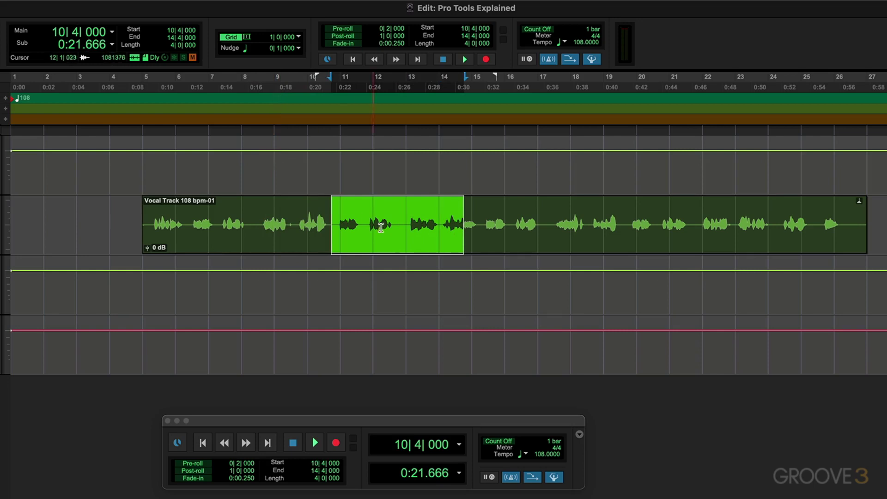
# - Place the edit point at 13|1|000, then nudge it a few beats later and back again
pyautogui.rightClick(391, 219)
pyautogui.click(390, 199)
pyautogui.click(390, 197)
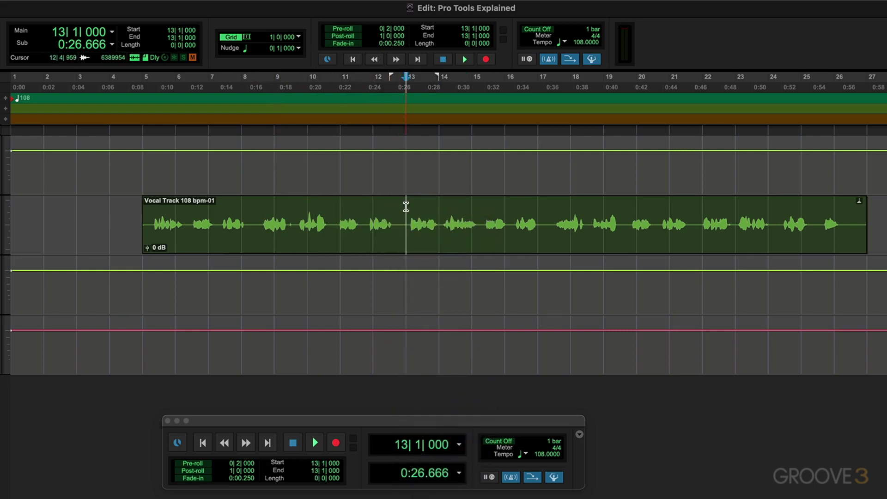
pyautogui.press('+')
pyautogui.press('+')
pyautogui.press('+')
pyautogui.press('+')
pyautogui.press('+')
pyautogui.press('+')
pyautogui.press('+')
pyautogui.press('+')
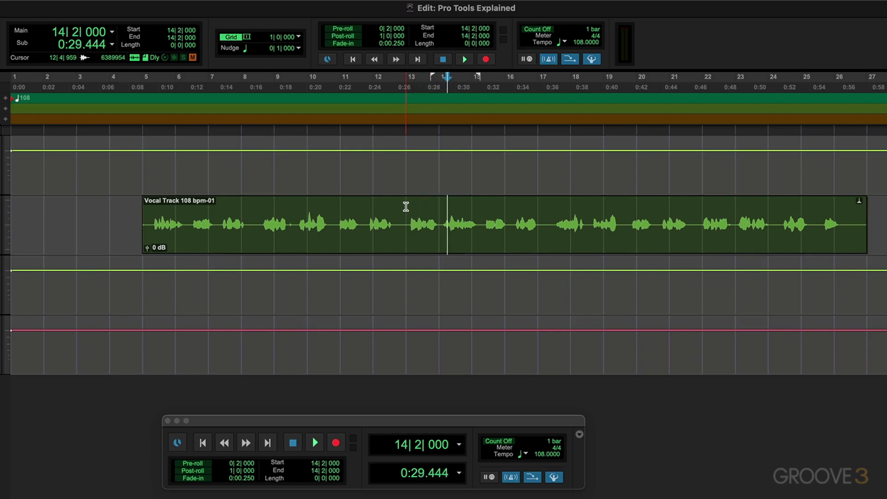
pyautogui.press('+')
pyautogui.press('+')
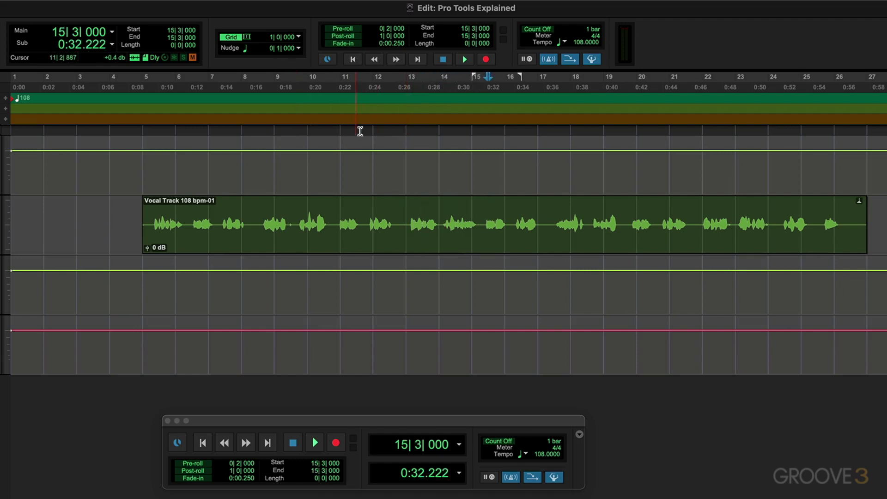
pyautogui.press('-')
pyautogui.press('-')
pyautogui.press('-')
pyautogui.press('-')
pyautogui.press('-')
pyautogui.press('-')
pyautogui.press('-')
pyautogui.press('-')
pyautogui.press('-')
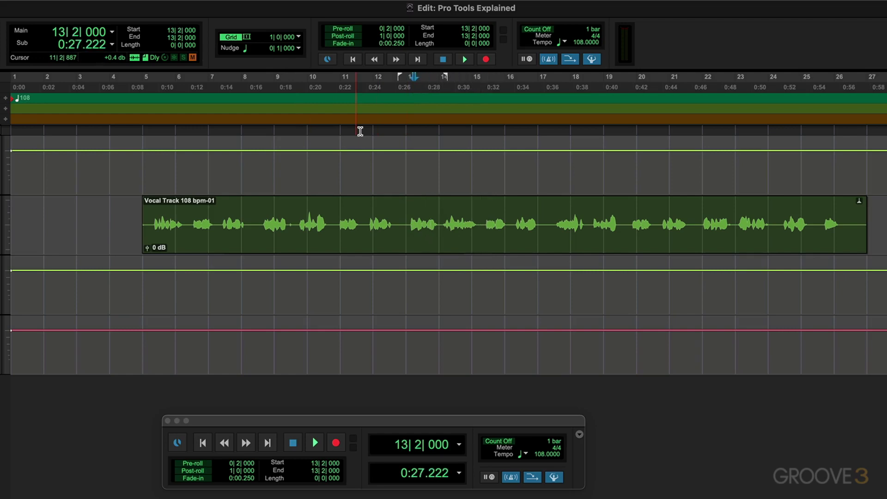
pyautogui.press('-')
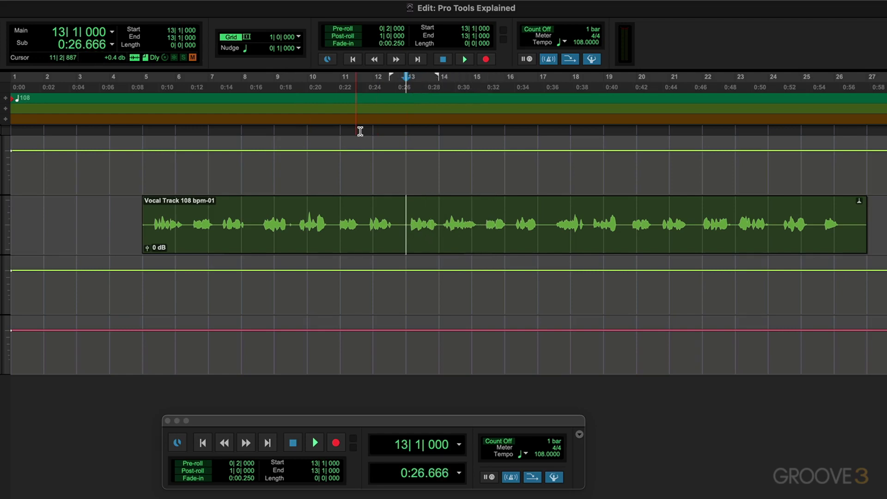